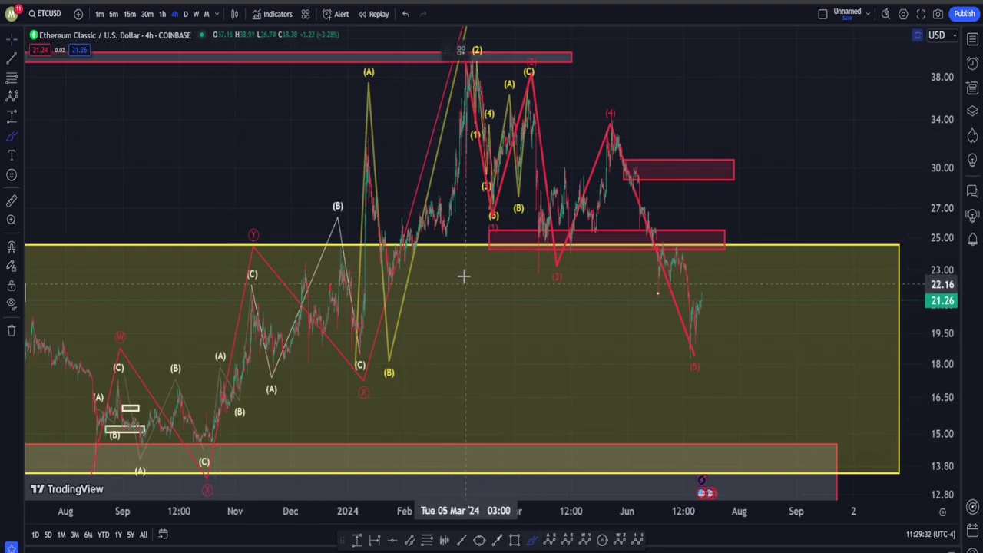
- Circle the advance from September 2023 to the March 2024 peak with a freehand brush stroke and undo the stroke
drag(471, 253, 407, 383)
mouse_move(223, 457)
mouse_down()
mouse_move(279, 90)
mouse_move(507, 274)
mouse_move(309, 409)
mouse_up()
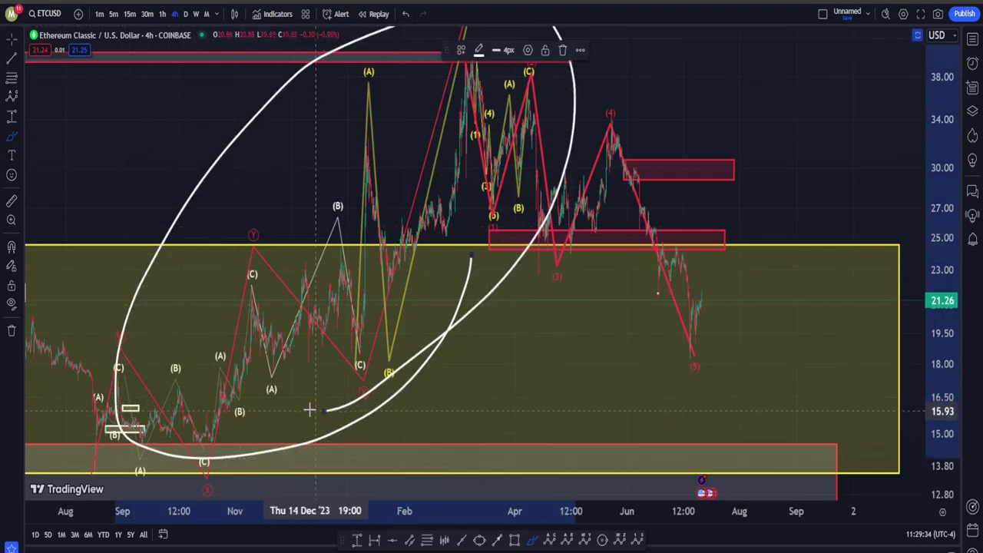
key(ctrl)
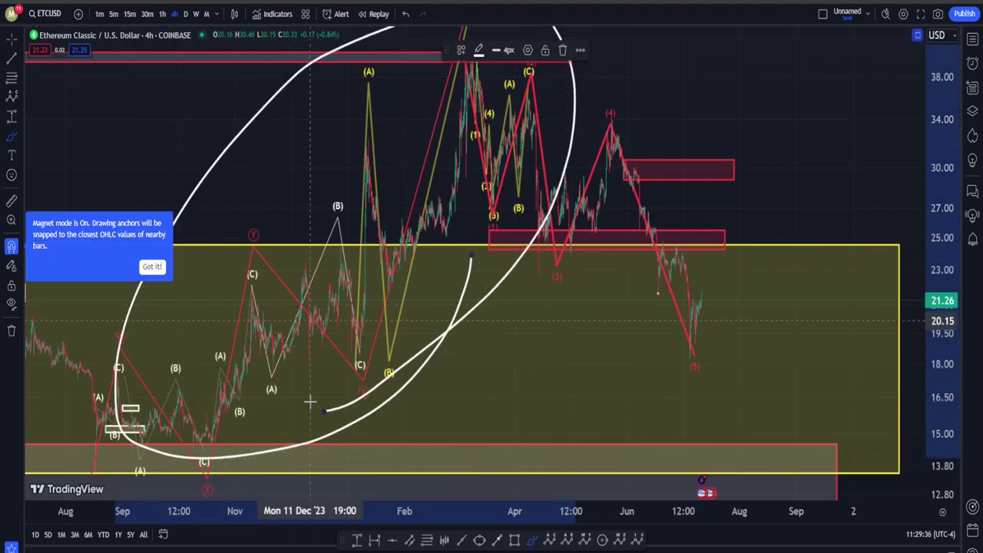
key(ctrl+z)
key(ctrl+z)
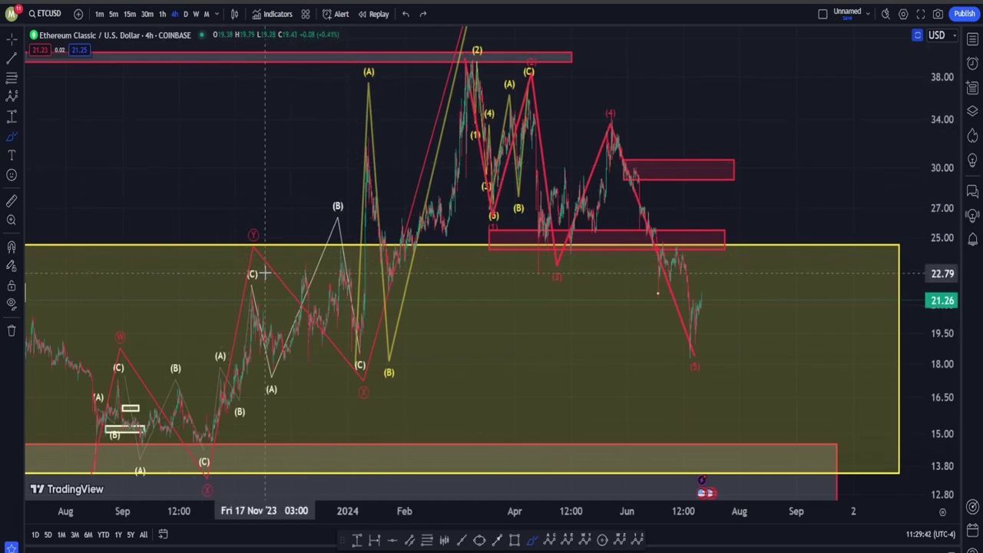
- Circle the red W wave peak near early September 2023 with the brush and undo the stroke
scroll(331, 102, up, 3)
drag(441, 79, 799, 120)
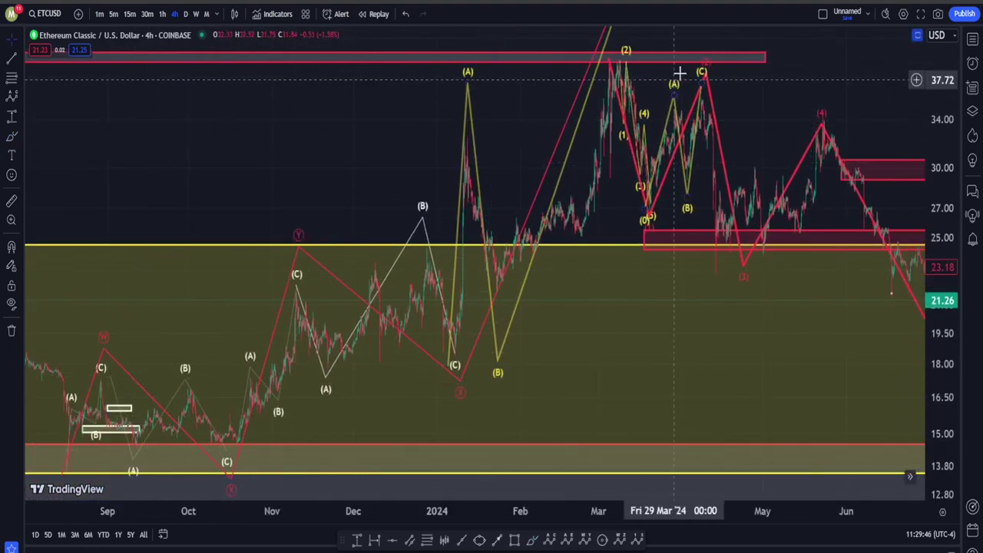
drag(933, 97, 934, 180)
drag(332, 206, 507, 163)
click(532, 540)
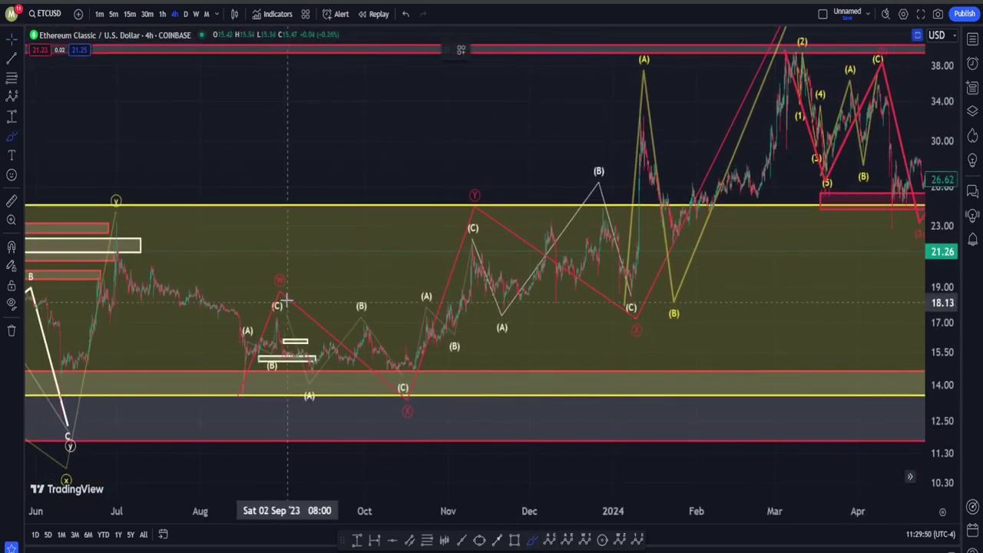
mouse_move(281, 300)
mouse_down()
mouse_move(305, 431)
mouse_move(256, 298)
mouse_up()
key(ctrl+z)
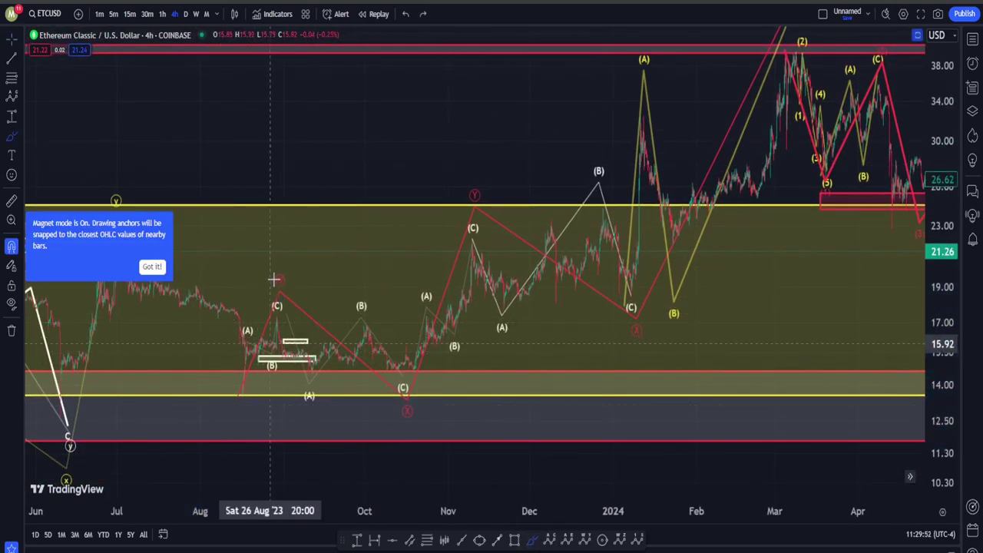
- Circle the first red X low, the leg rising to red Y and the second X low with the brush, undoing all strokes
mouse_move(435, 368)
mouse_down()
mouse_move(337, 298)
mouse_move(415, 422)
mouse_up()
key(ctrl+z)
mouse_move(477, 211)
mouse_down()
mouse_move(423, 272)
mouse_move(507, 202)
mouse_move(459, 227)
mouse_up()
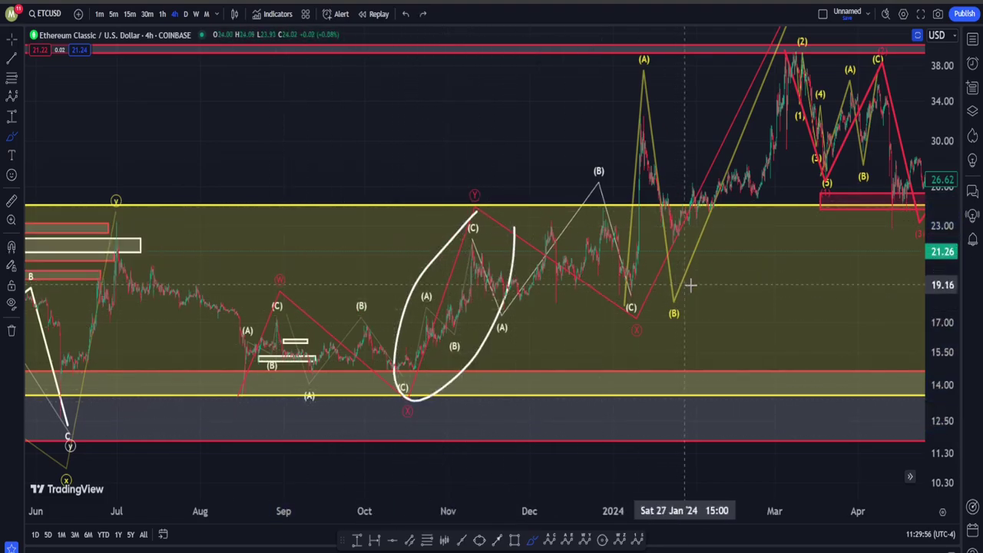
mouse_move(683, 298)
mouse_down()
mouse_move(491, 334)
mouse_move(626, 231)
mouse_move(612, 352)
mouse_up()
key(ctrl+z)
key(ctrl+z)
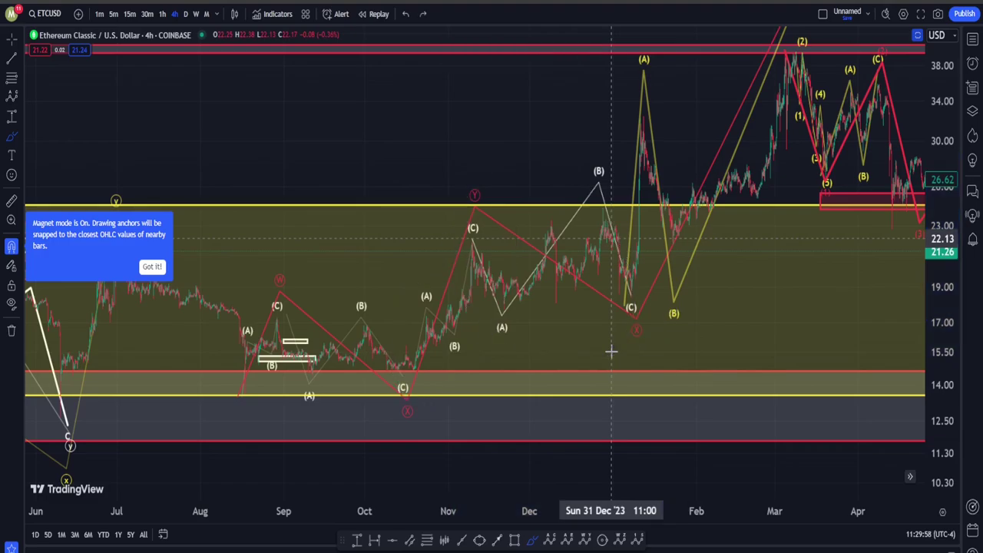
key(Escape)
mouse_move(774, 120)
mouse_down()
mouse_move(737, 159)
mouse_move(522, 158)
mouse_up()
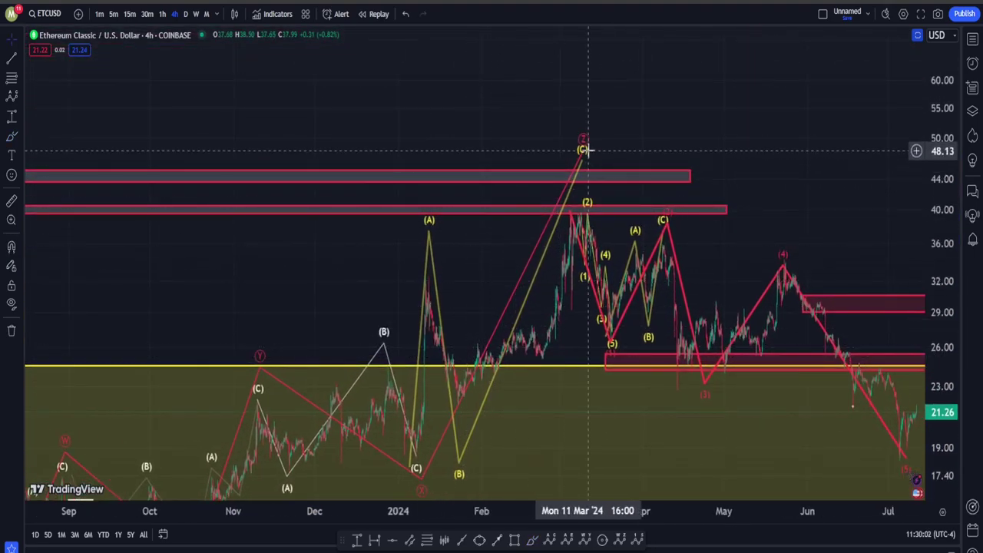
double_click(937, 165)
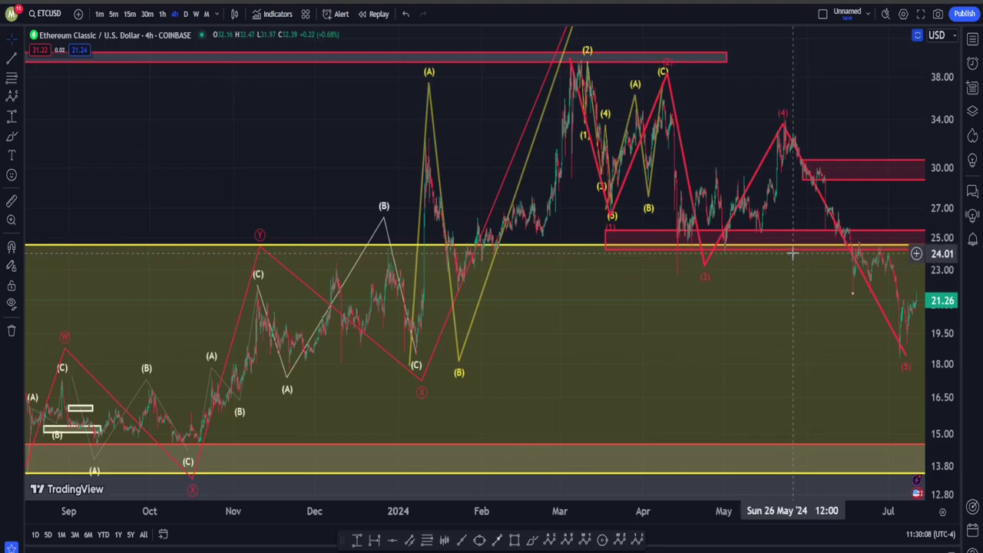
scroll(791, 252, down, 3)
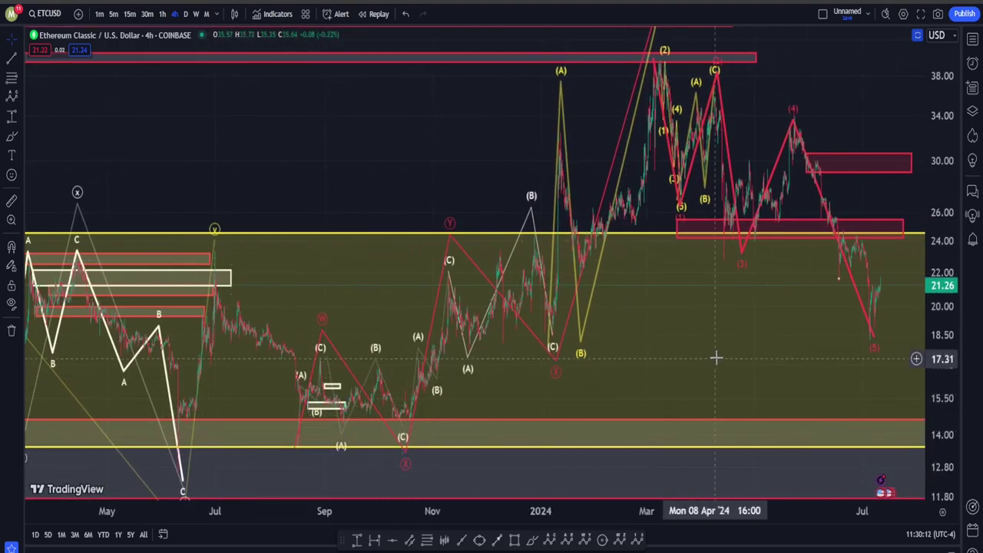
drag(717, 356, 684, 356)
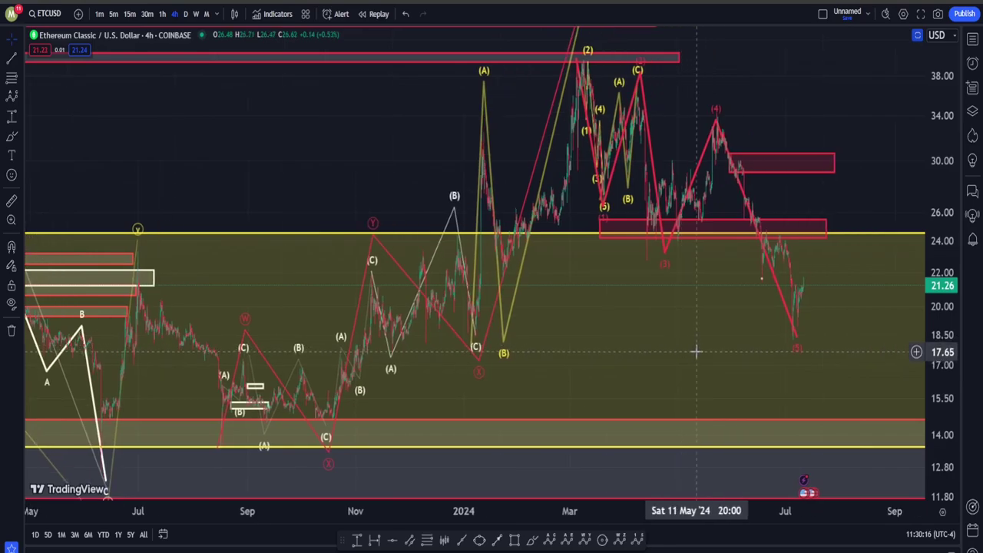
drag(703, 350, 453, 377)
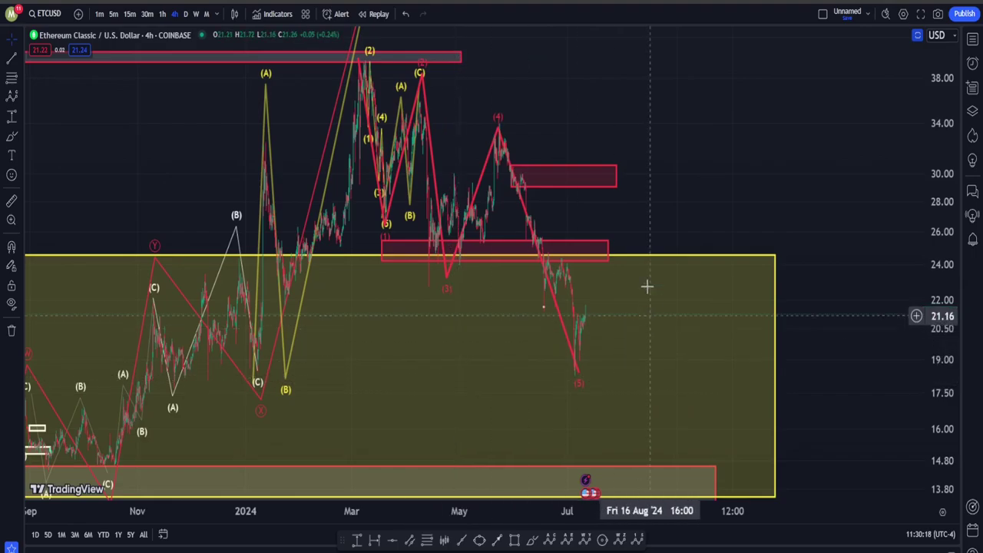
- Sketch a freehand path from the wave (5) low up to about 56 and down to about 14.90, and undo it
drag(946, 161, 597, 259)
drag(681, 204, 664, 218)
click(533, 541)
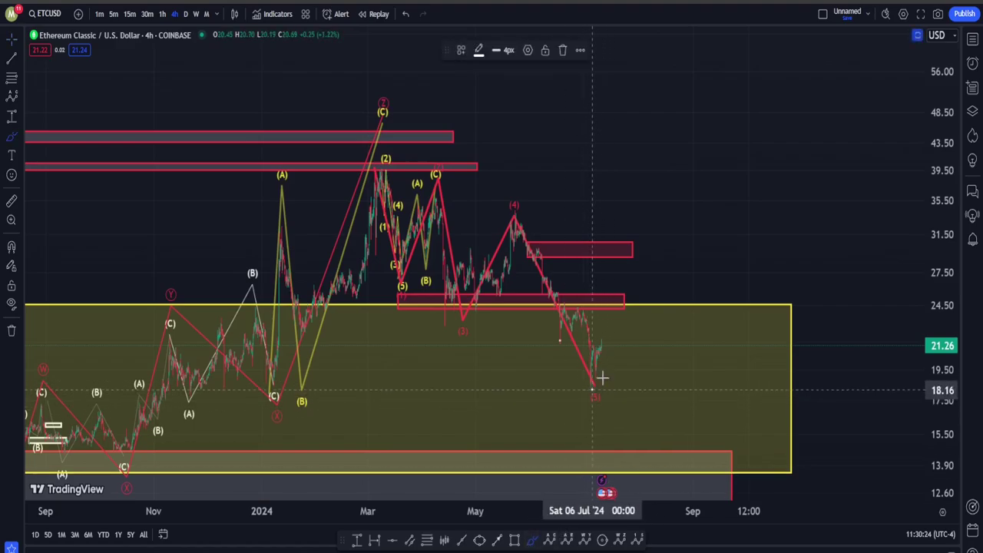
mouse_move(602, 377)
mouse_down()
mouse_move(768, 66)
mouse_move(909, 426)
mouse_up()
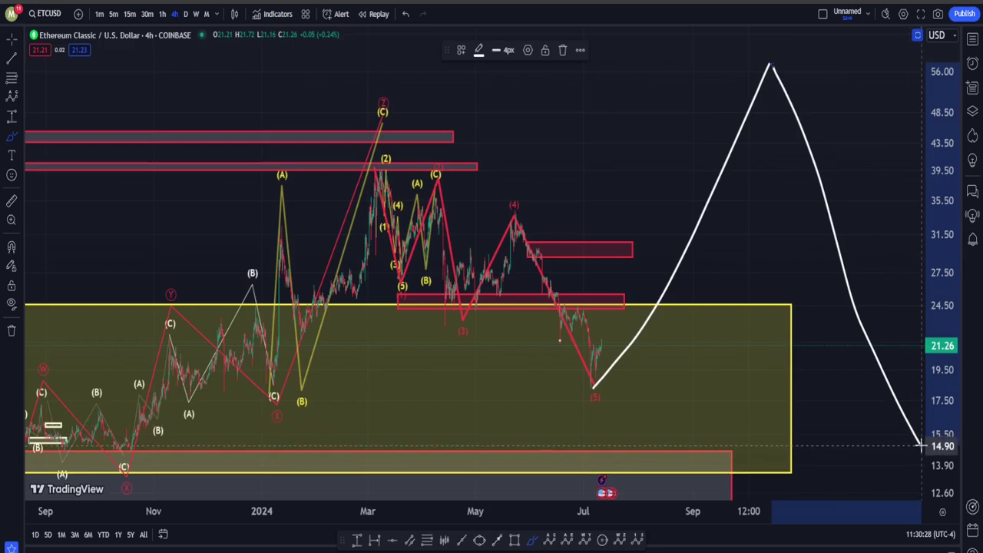
key(ctrl)
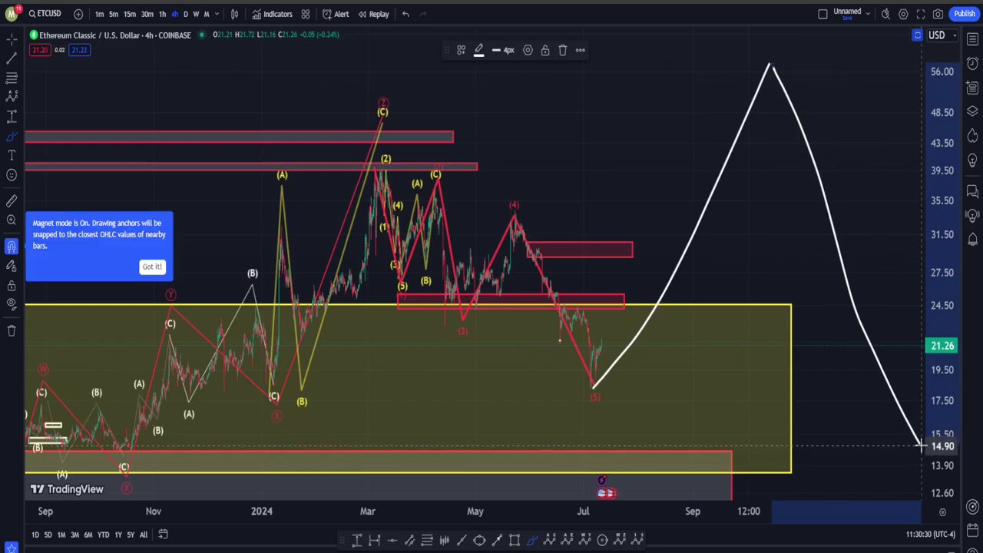
key(ctrl+z)
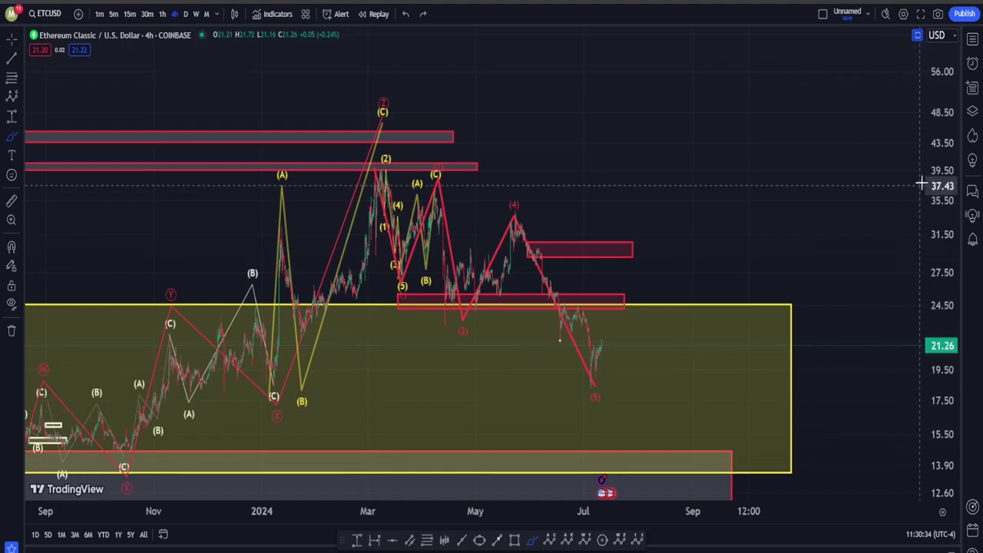
double_click(938, 164)
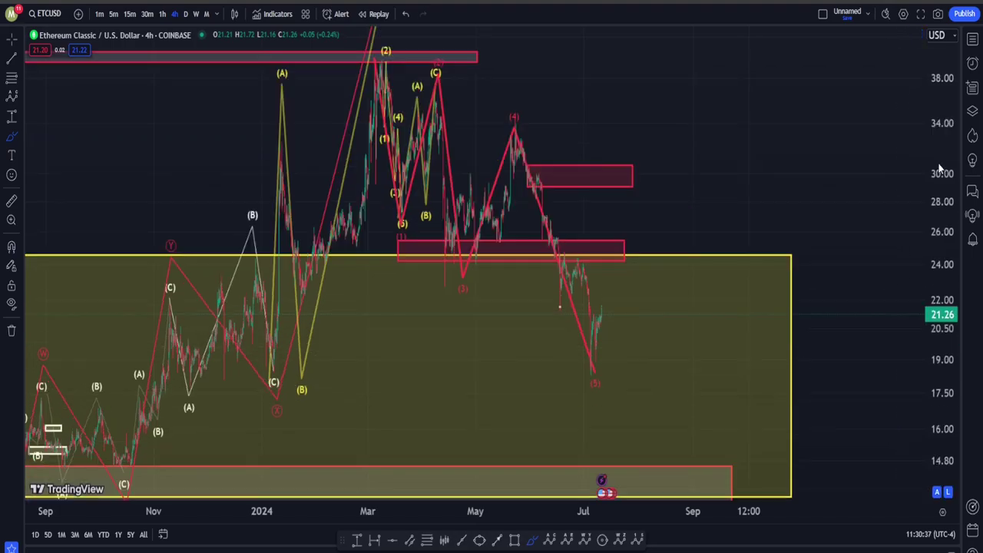
- Circle the mid-June 2024 low beneath the lower red zone with the brush and undo the stroke
scroll(321, 162, up, 8)
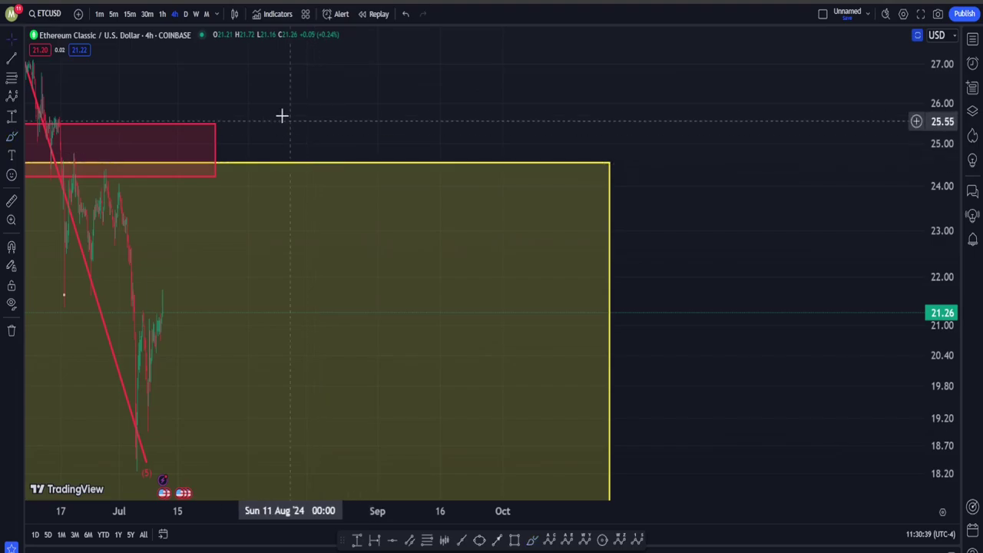
scroll(281, 114, down, 5)
drag(655, 126, 685, 126)
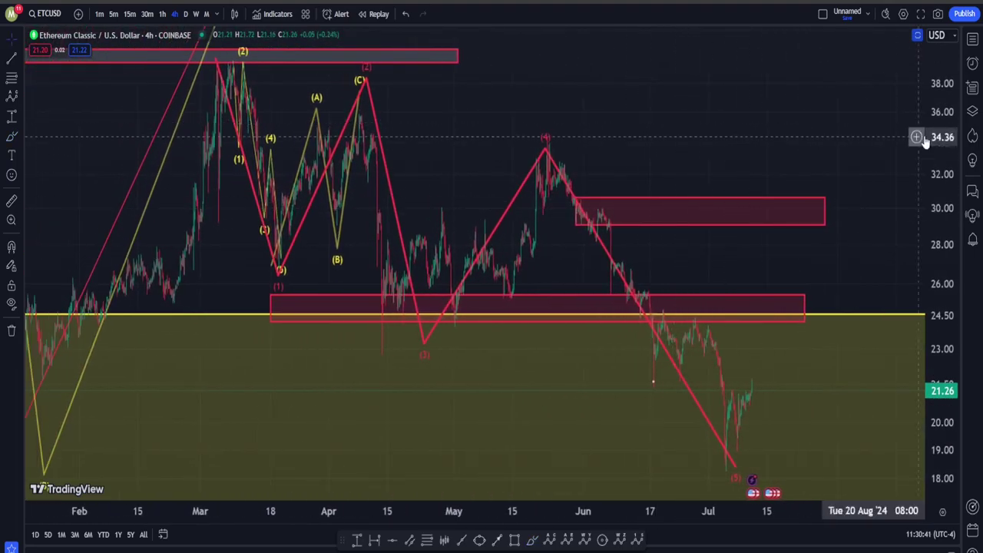
drag(940, 145, 941, 199)
drag(699, 126, 579, 125)
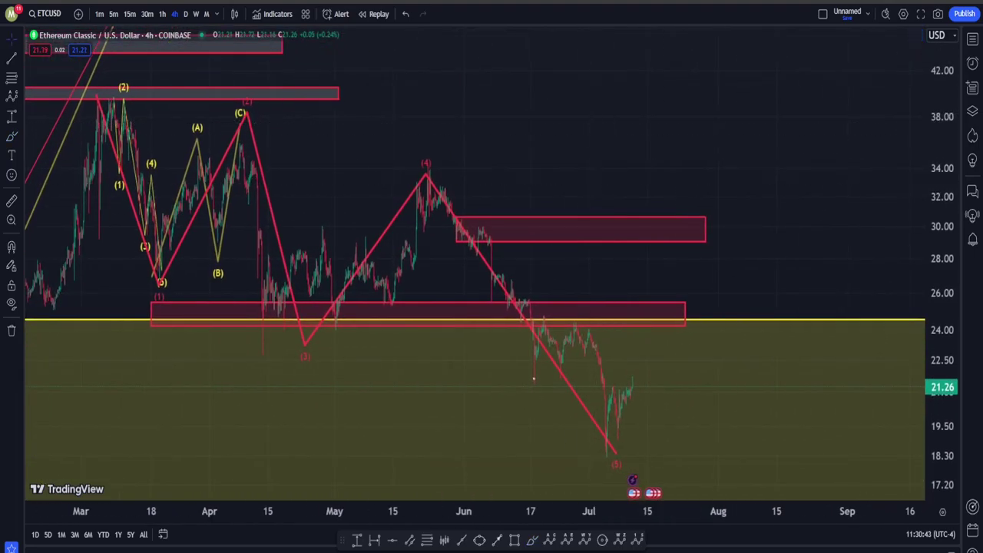
click(532, 540)
mouse_move(540, 329)
mouse_down()
mouse_move(573, 324)
mouse_move(526, 324)
mouse_up()
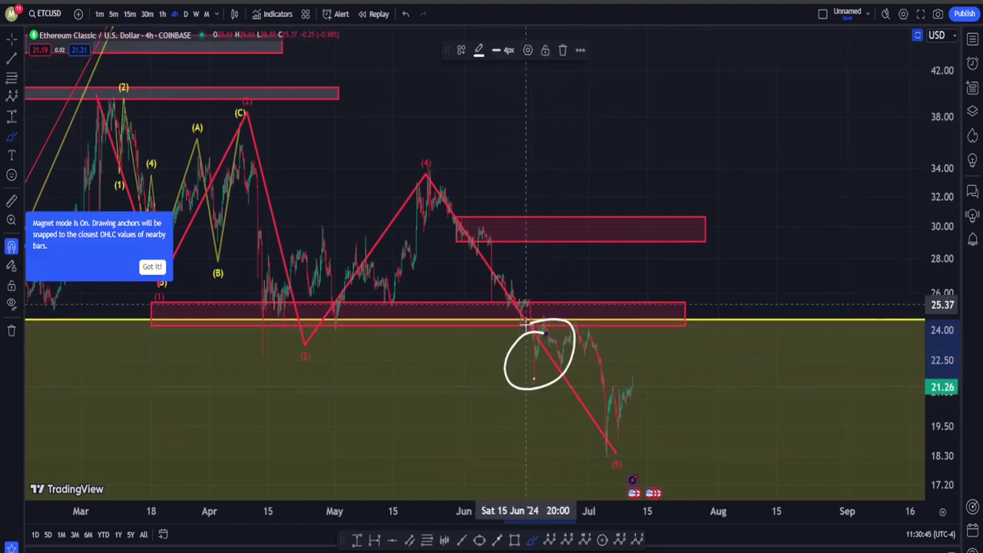
key(ctrl+z)
- Circle the whole decline from the March 2024 peak to the June low freehand and undo the stroke
mouse_move(594, 292)
mouse_down()
mouse_move(570, 351)
mouse_move(27, 275)
mouse_up()
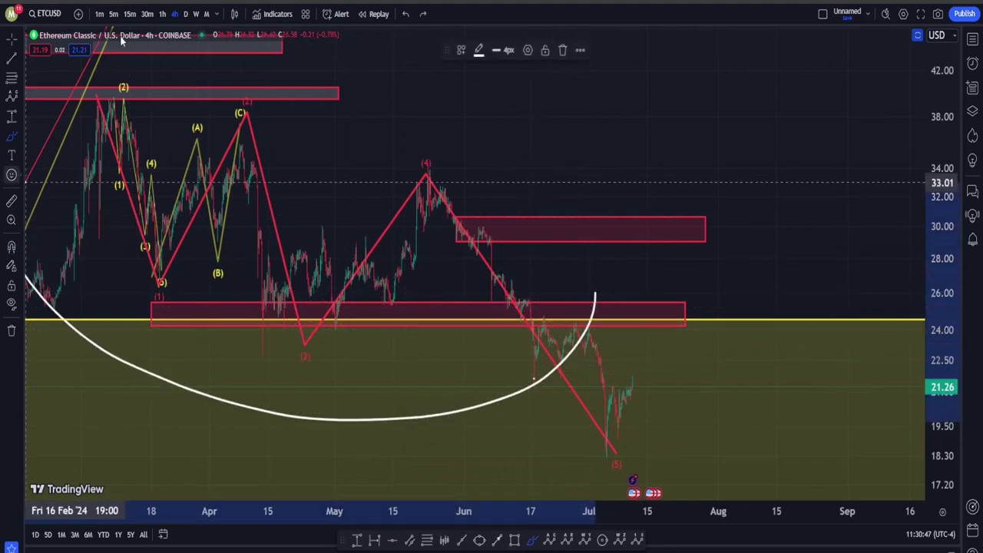
mouse_move(120, 40)
mouse_down()
mouse_move(599, 231)
mouse_move(535, 382)
mouse_up()
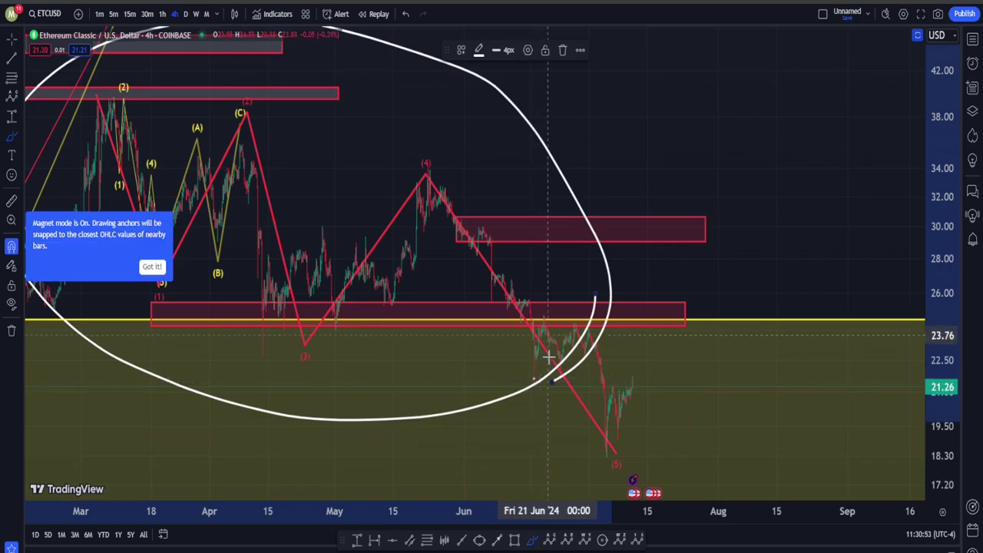
key(ctrl+z)
- Sketch a rising line from the June lows, circle the June consolidation and the wave (4) peak, and undo all three strokes
mouse_move(556, 349)
mouse_down()
mouse_move(678, 143)
mouse_move(708, 52)
mouse_up()
mouse_move(572, 311)
mouse_down()
mouse_move(554, 350)
mouse_move(588, 334)
mouse_up()
mouse_move(403, 159)
mouse_down()
mouse_move(472, 150)
mouse_move(426, 159)
mouse_up()
key(ctrl)
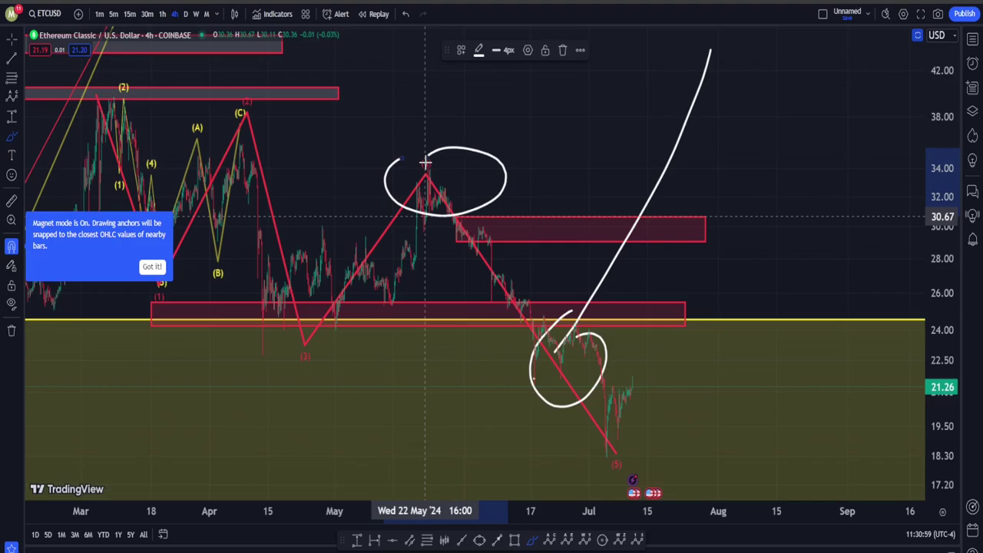
key(ctrl)
key(ctrl+z)
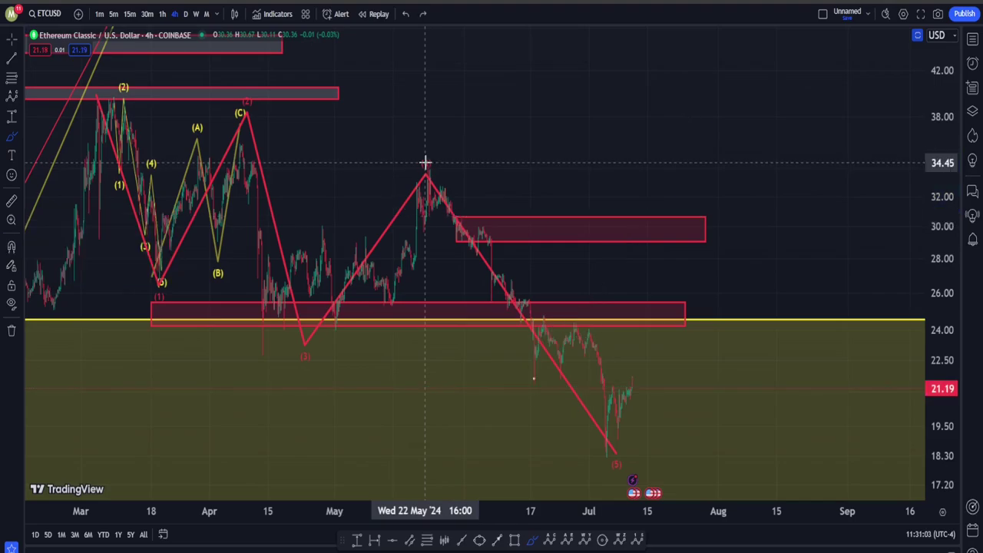
- Trace the early July 2024 drop into the wave (5) low with the brush and undo the stroke
mouse_move(576, 311)
mouse_down()
mouse_move(563, 377)
mouse_move(548, 317)
mouse_move(604, 400)
mouse_move(618, 468)
mouse_up()
key(ctrl+z)
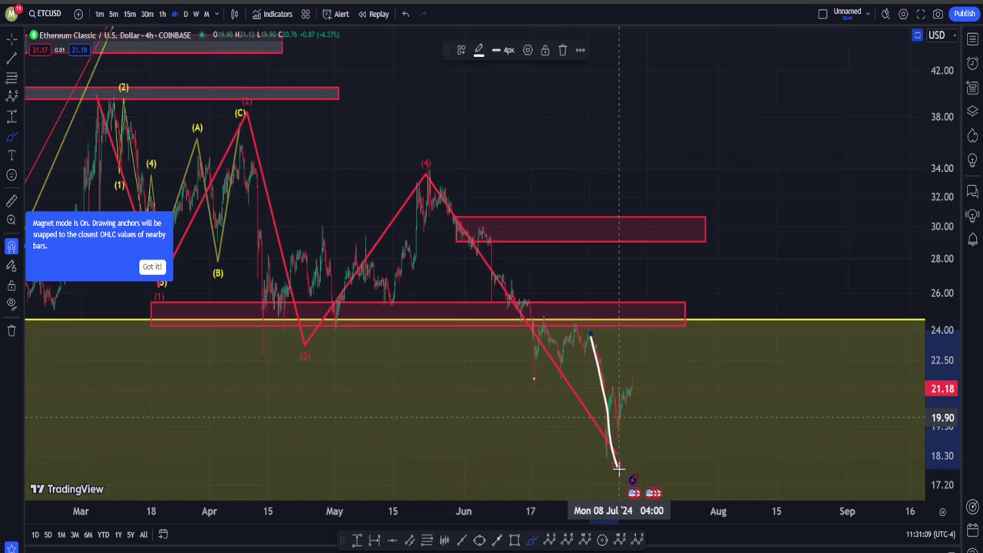
key(ctrl+z)
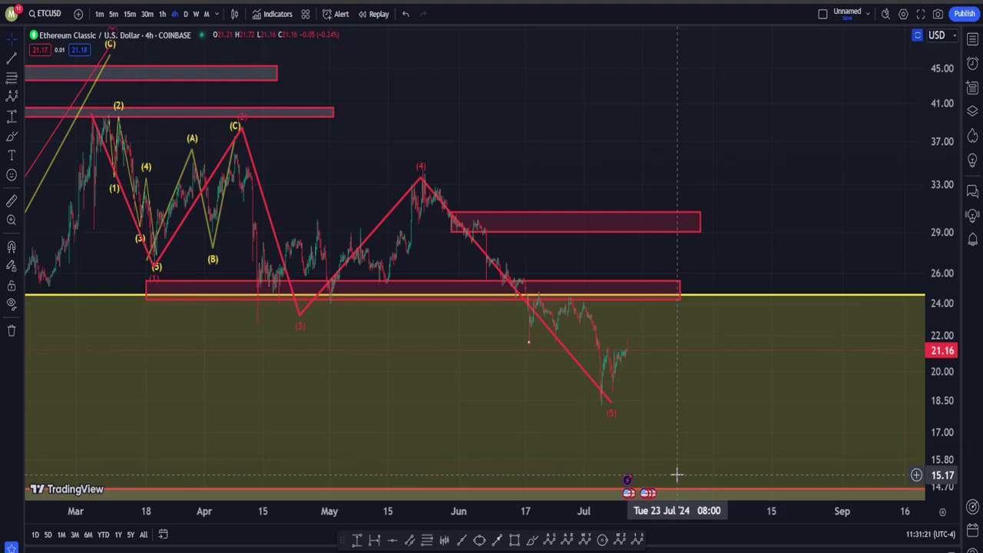
- Draw a five-wave Elliott impulse starting near the March 2024 peak at 42.53, with waves ending at about 15.80, 31.38, 7.92, 12.09 and 6.44
scroll(566, 154, down, 3)
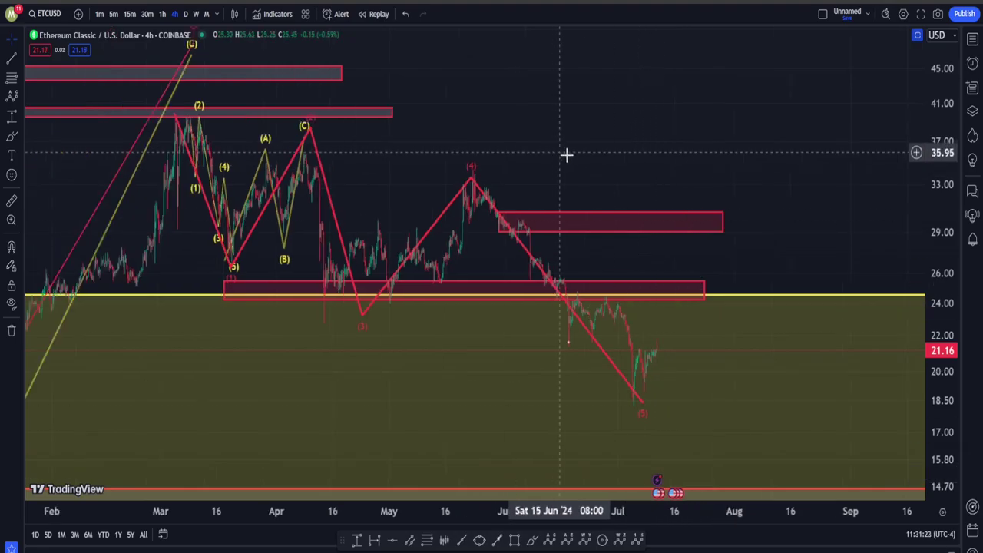
scroll(709, 153, down, 3)
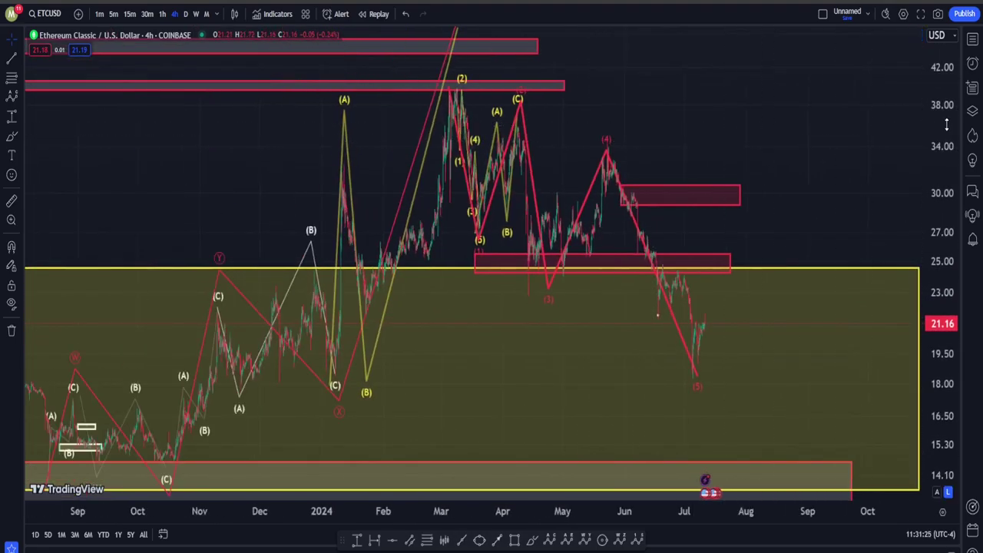
drag(865, 202, 667, 197)
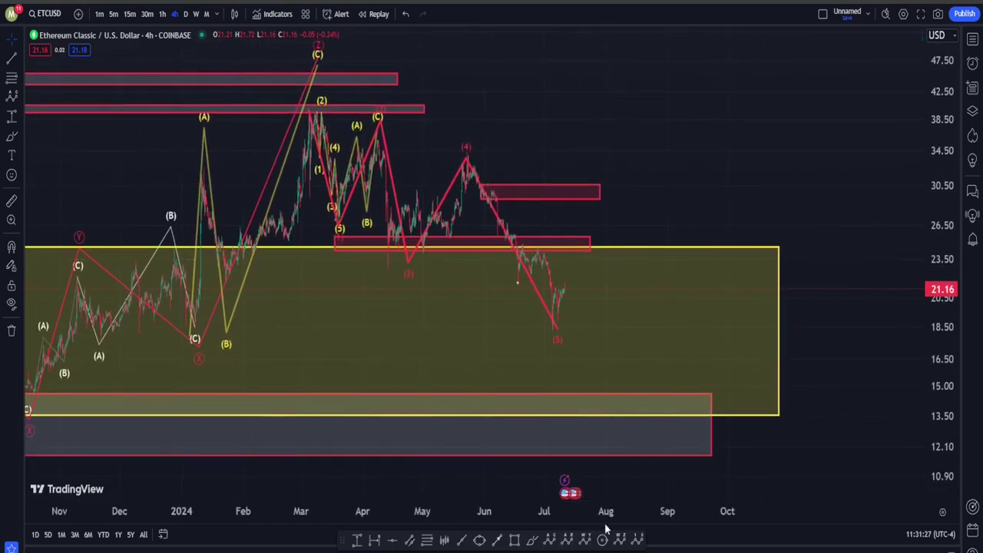
scroll(691, 401, down, 3)
scroll(682, 361, up, 2)
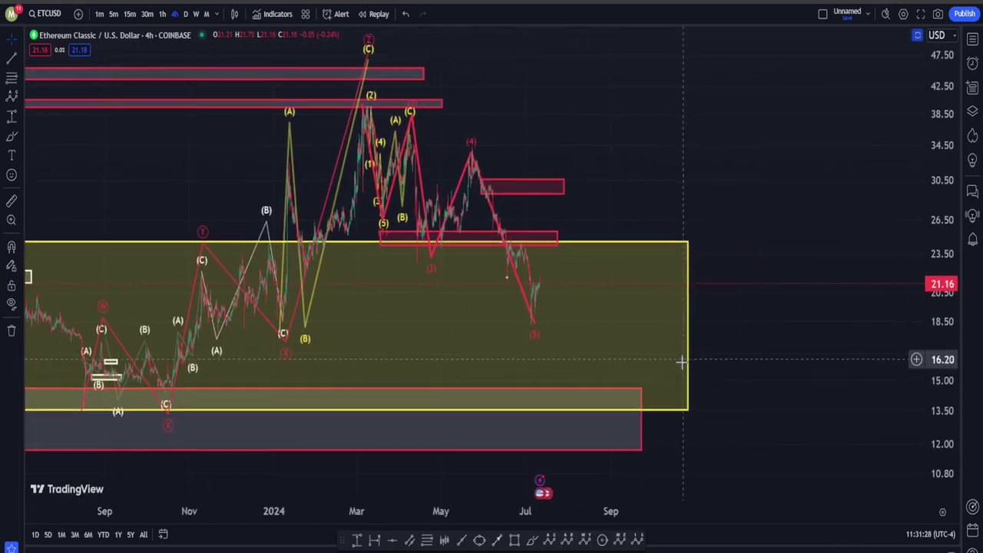
click(637, 539)
click(364, 86)
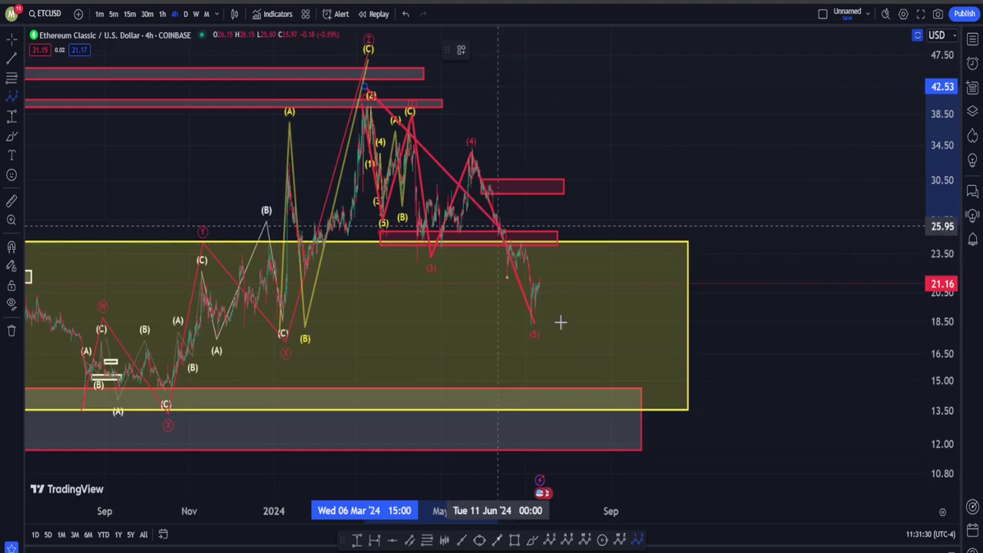
click(551, 367)
click(646, 172)
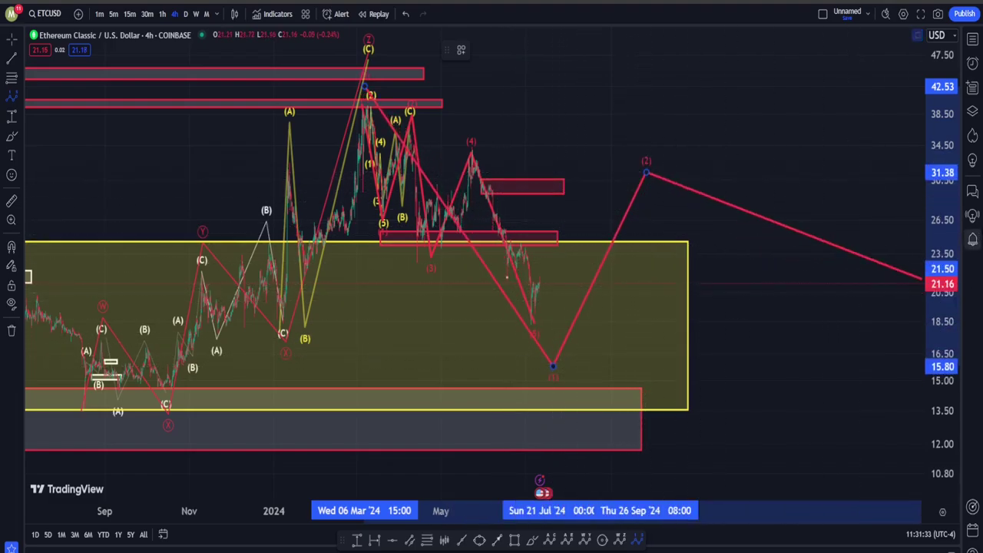
drag(956, 157, 930, 338)
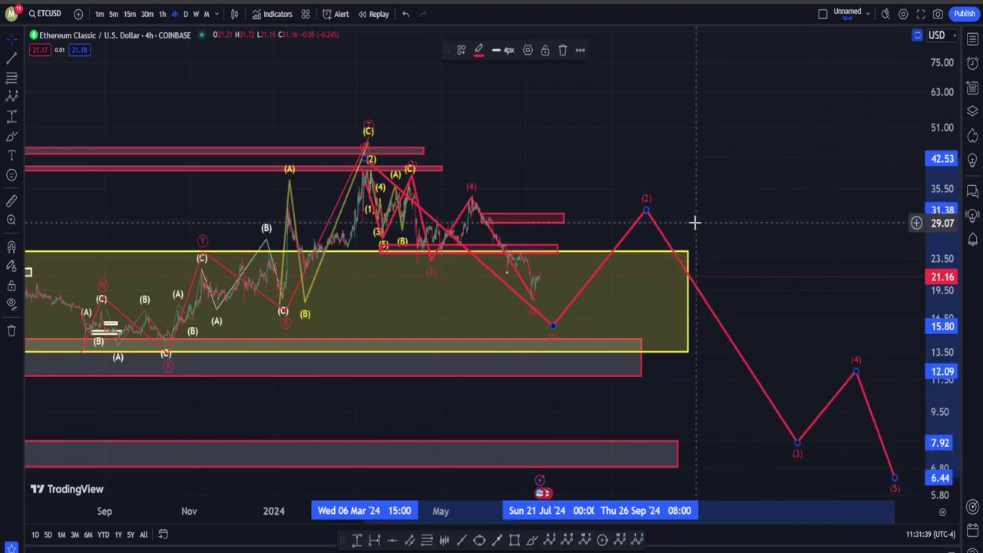
- On the daily timeframe, remove the projected five-wave decline and toggle all drawings off and on to view the bare price history
click(185, 14)
drag(947, 151, 937, 326)
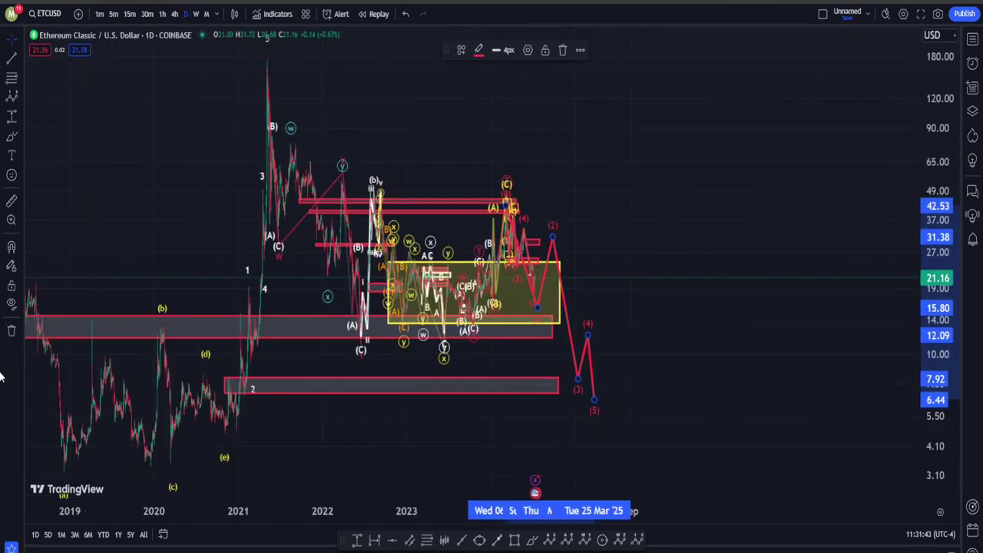
click(10, 304)
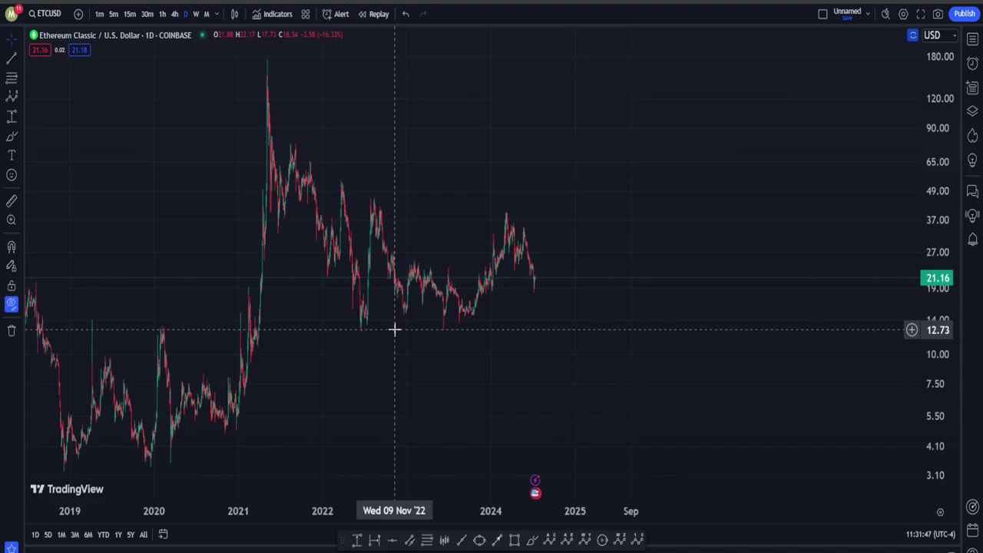
click(11, 304)
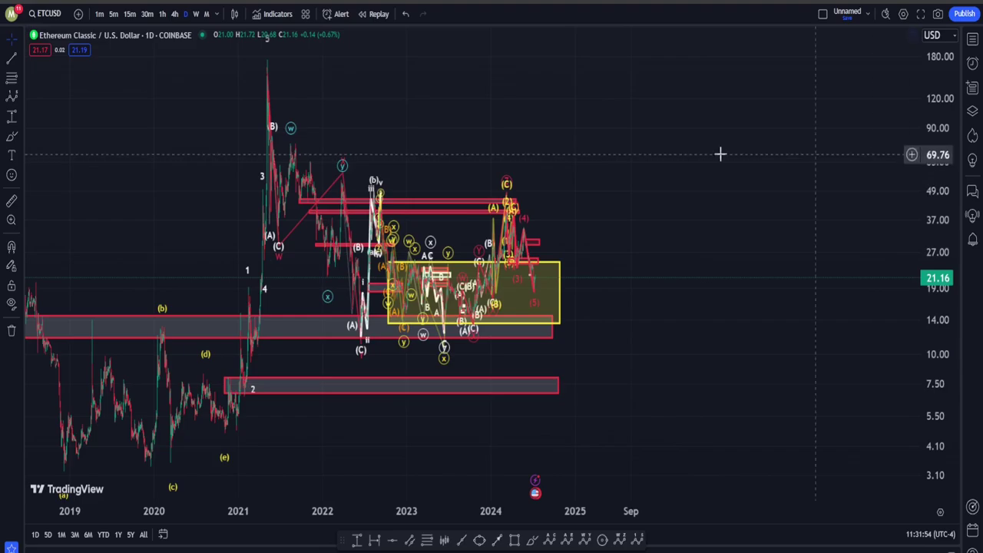
- Draw a yellow ABC correction from the March 2024 peak at 41.05, with (A) at 16.14, (B) at 33.91 and (C) at 13.78
scroll(661, 160, up, 12)
drag(156, 127, 797, 290)
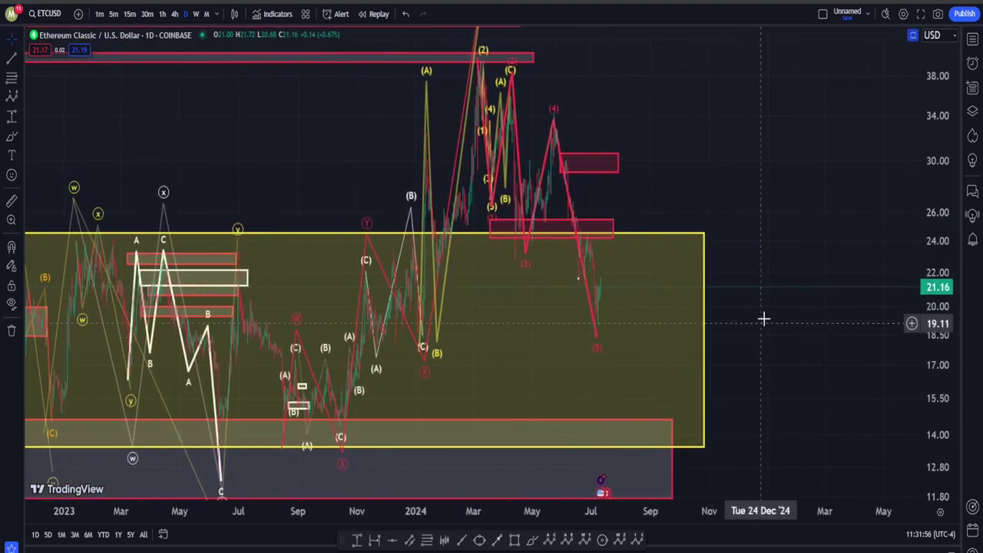
click(551, 540)
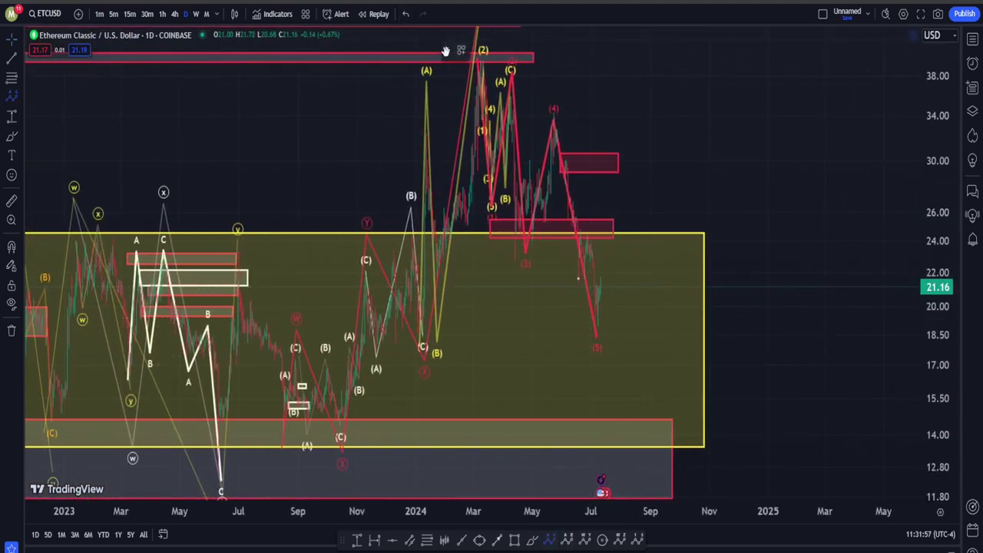
click(486, 50)
click(604, 384)
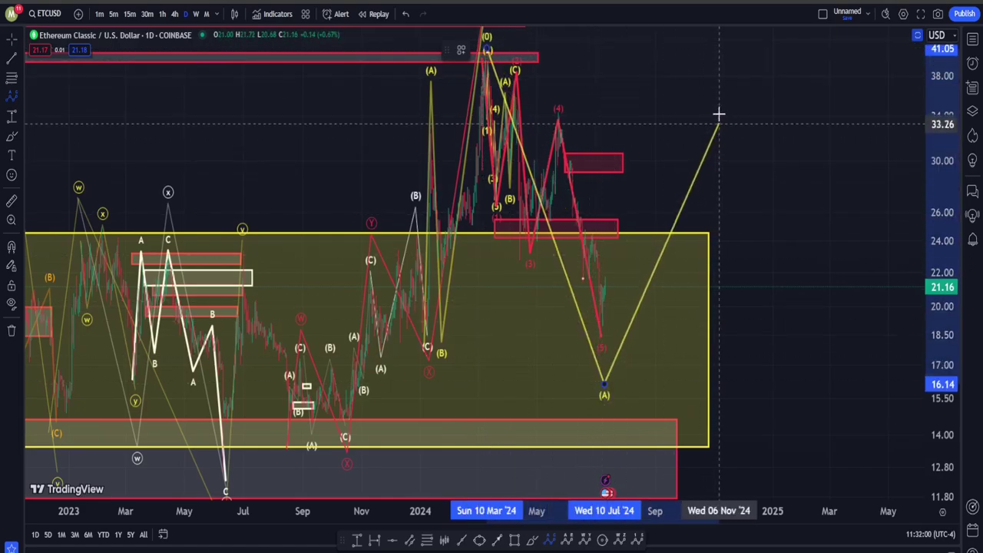
click(692, 117)
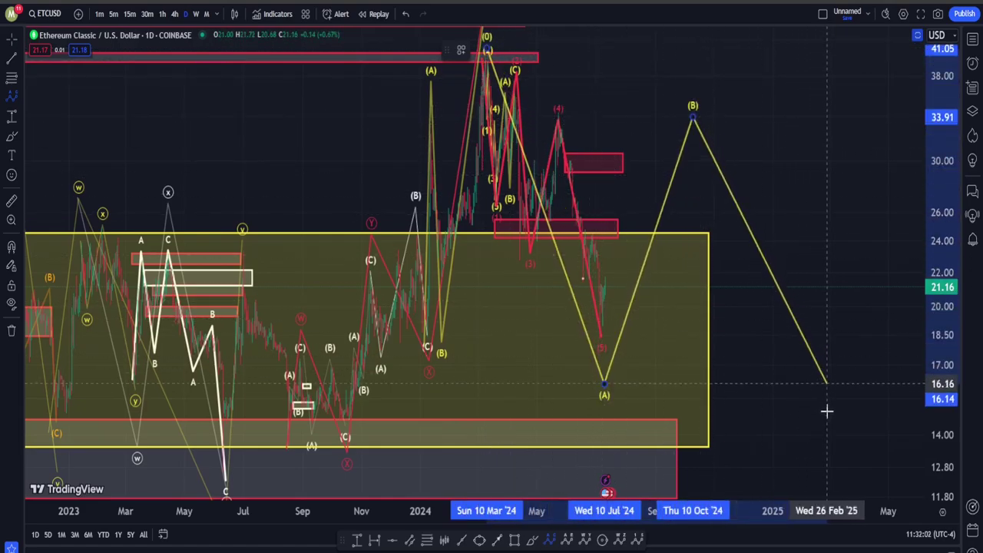
click(825, 441)
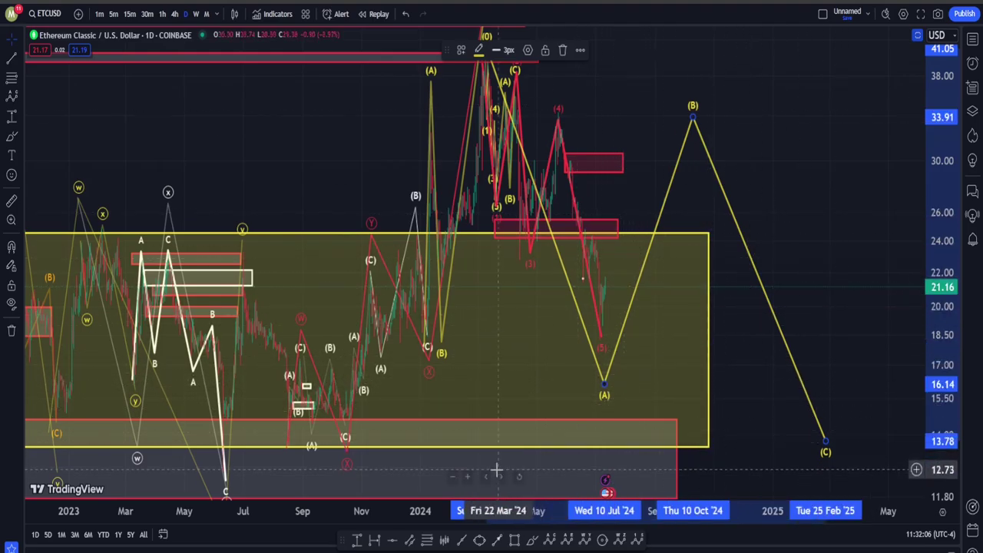
- Brush a freehand mark by the July 2023 prices and a rising curve from projected wave (C), undoing both strokes
click(532, 539)
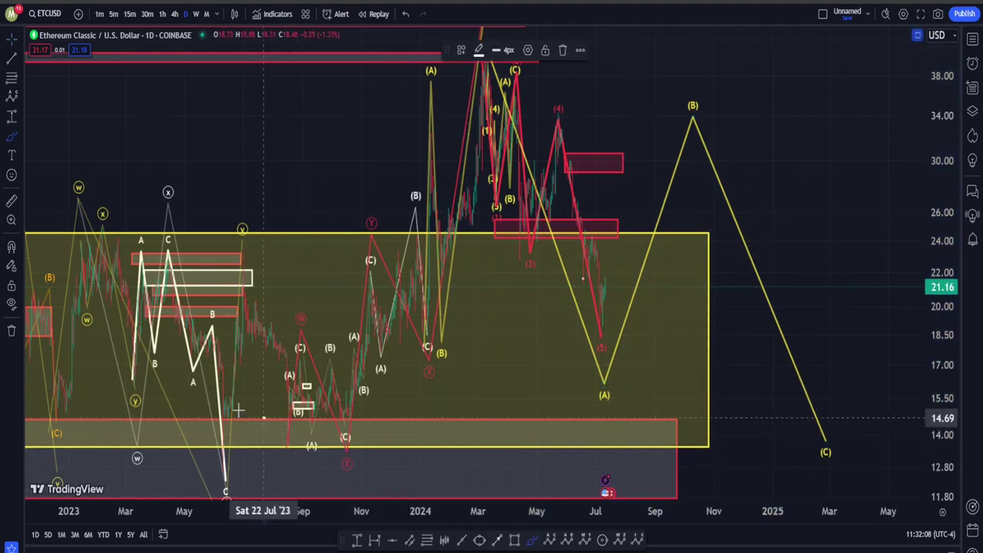
mouse_move(265, 417)
mouse_down()
mouse_move(88, 476)
mouse_move(256, 405)
mouse_up()
key(ctrl+z)
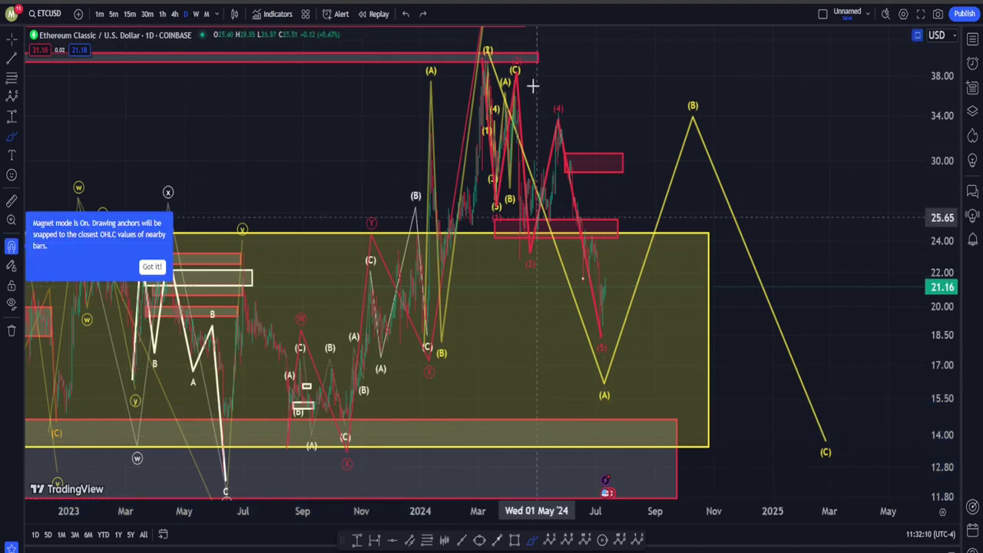
mouse_move(814, 433)
mouse_down()
mouse_move(845, 406)
mouse_move(851, 345)
mouse_move(924, 144)
mouse_up()
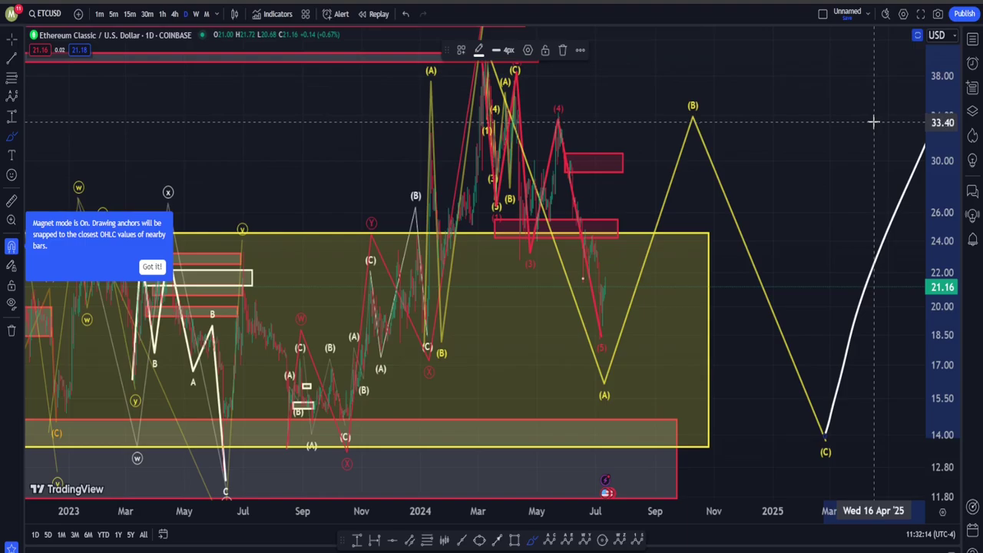
key(ctrl+z)
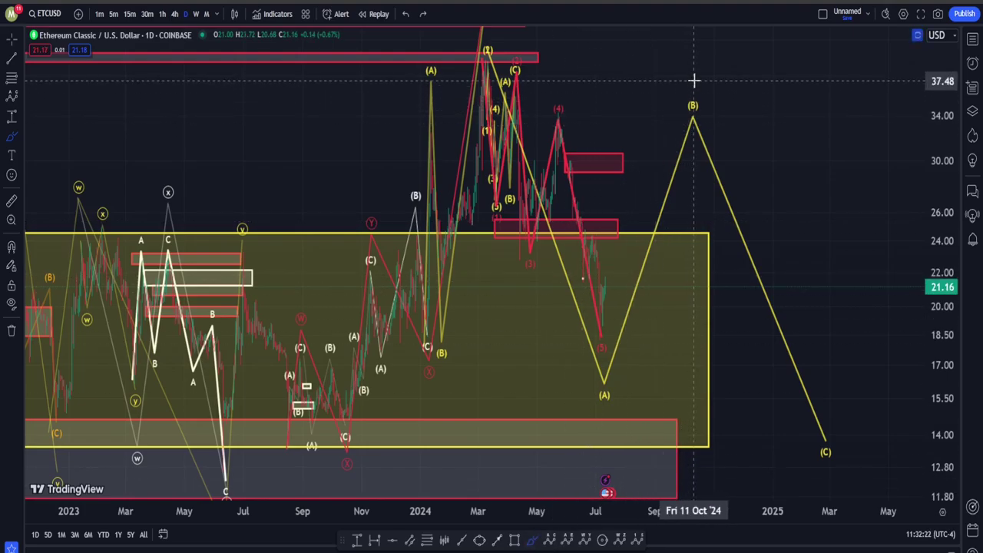
- Circle the projected rise from wave (A) to wave (B) freehand and undo the stroke
mouse_move(693, 80)
mouse_down()
mouse_move(636, 149)
mouse_move(583, 361)
mouse_move(687, 300)
mouse_move(706, 53)
mouse_up()
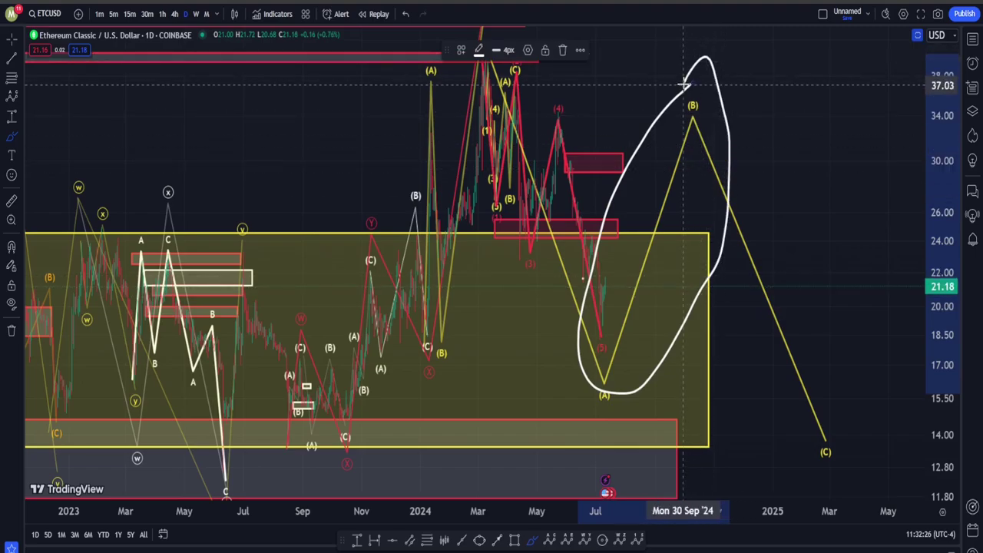
key(ctrl)
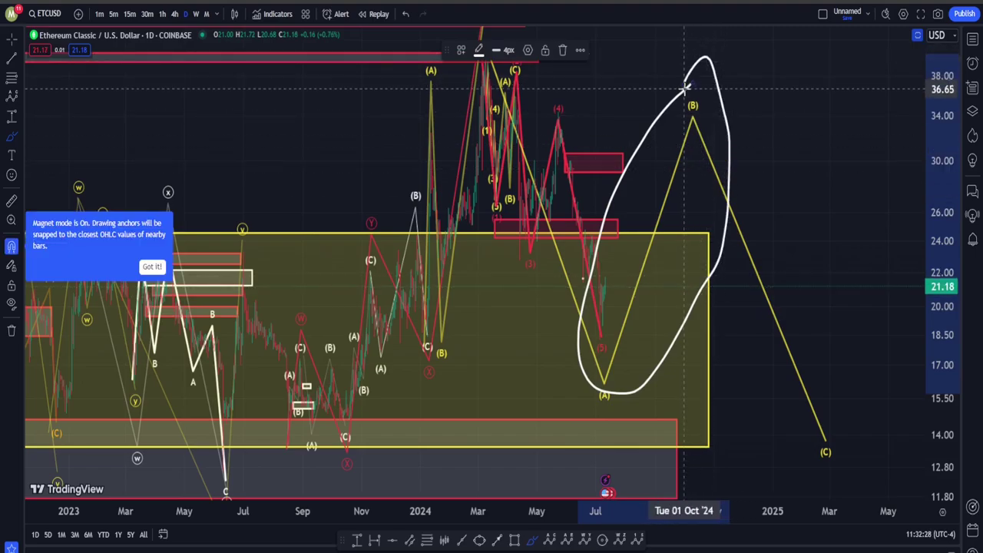
key(ctrl+z)
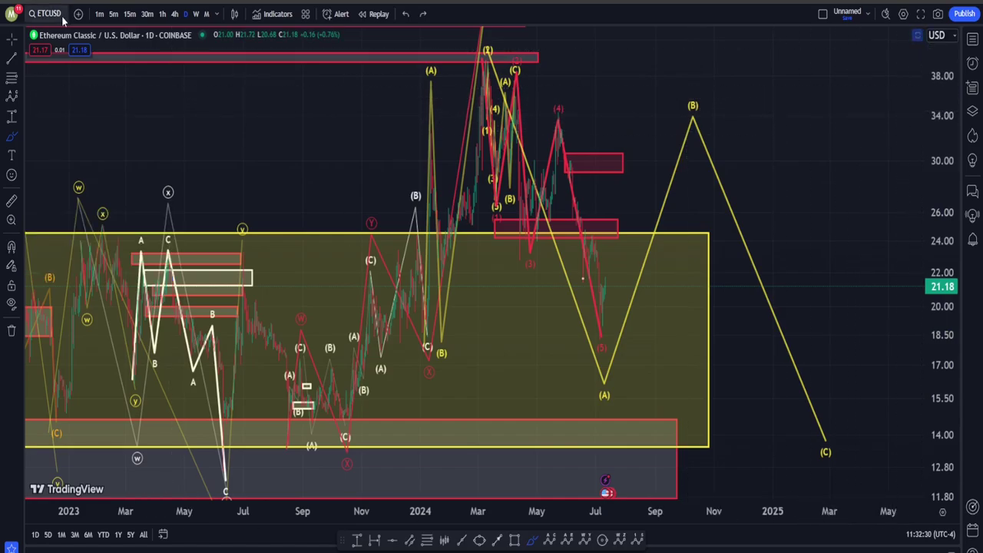
- Switch the chart to the 1-hour timeframe around the May to July 2024 decline
click(162, 14)
scroll(670, 265, down, 10)
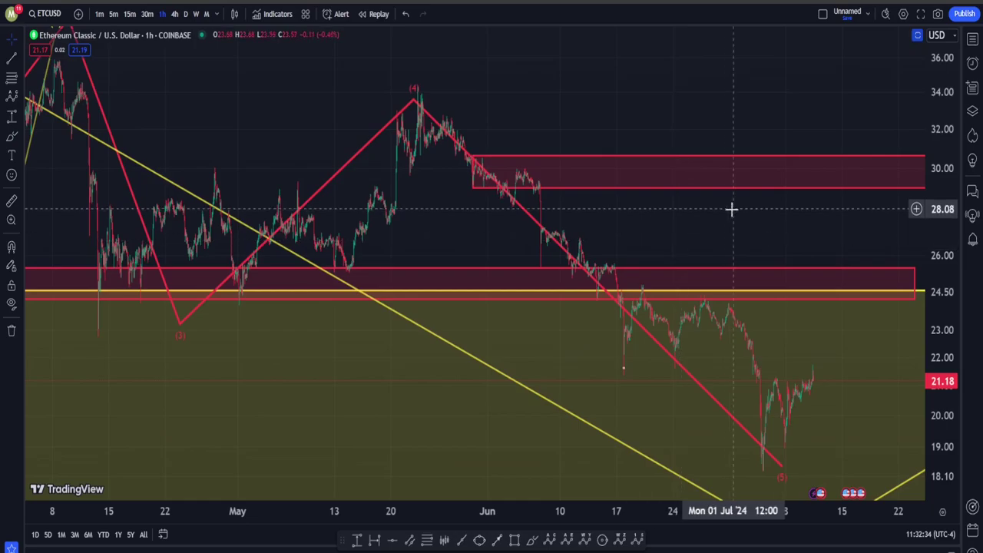
drag(730, 208, 505, 228)
scroll(514, 229, down, 3)
drag(730, 239, 594, 246)
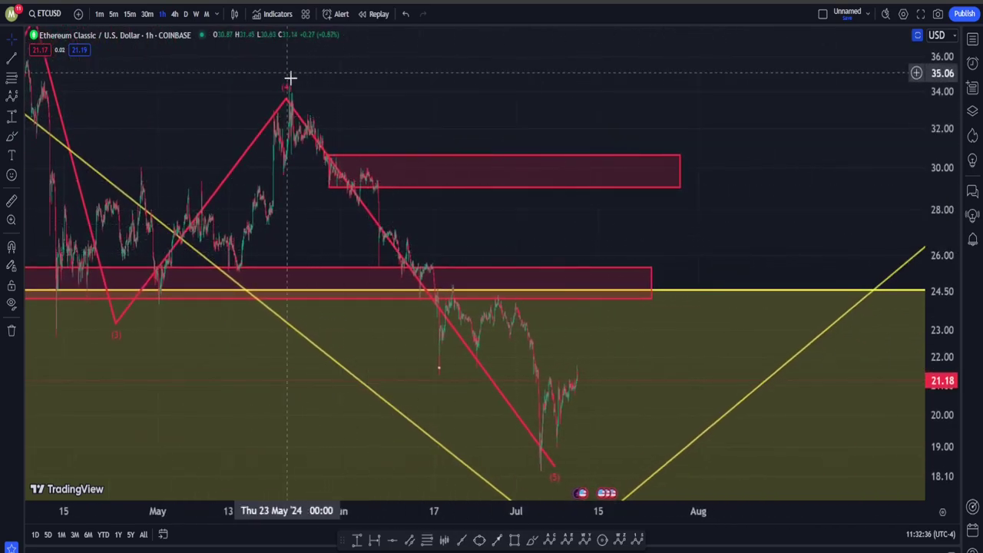
- Draw a five-wave impulse from the May 2024 peak at 34.39 through 30.00, 33.14, 20.82, 24.61 and 18.13, and delete it
click(638, 540)
click(294, 84)
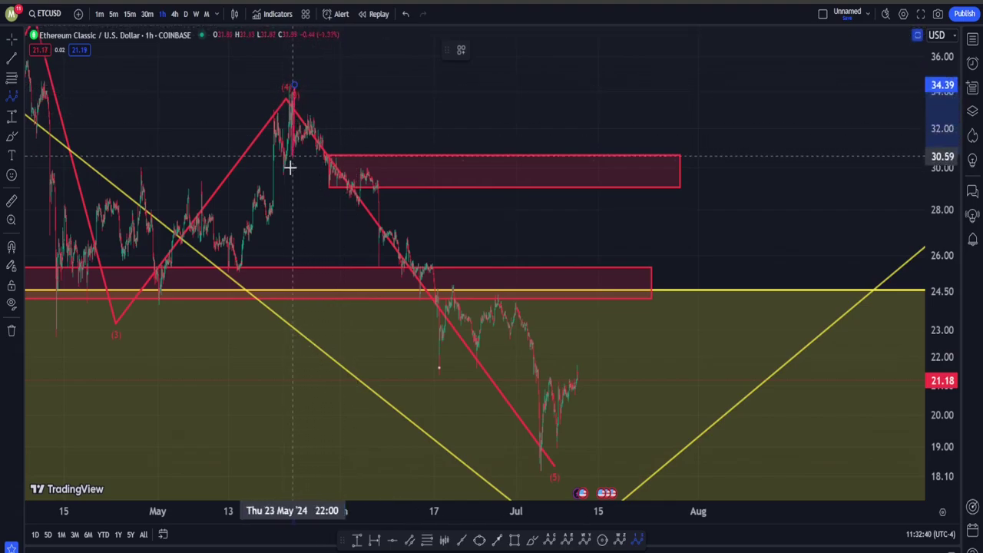
click(289, 167)
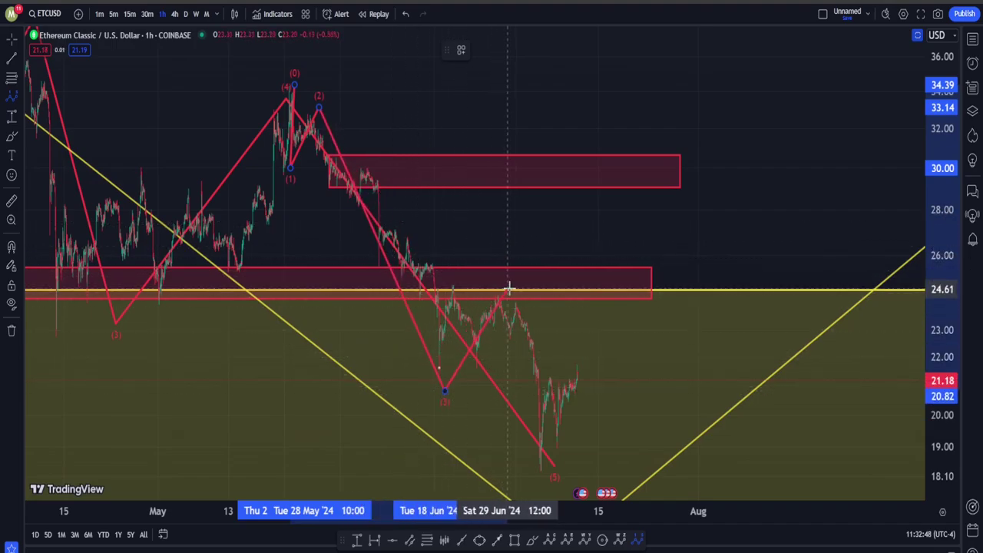
click(544, 477)
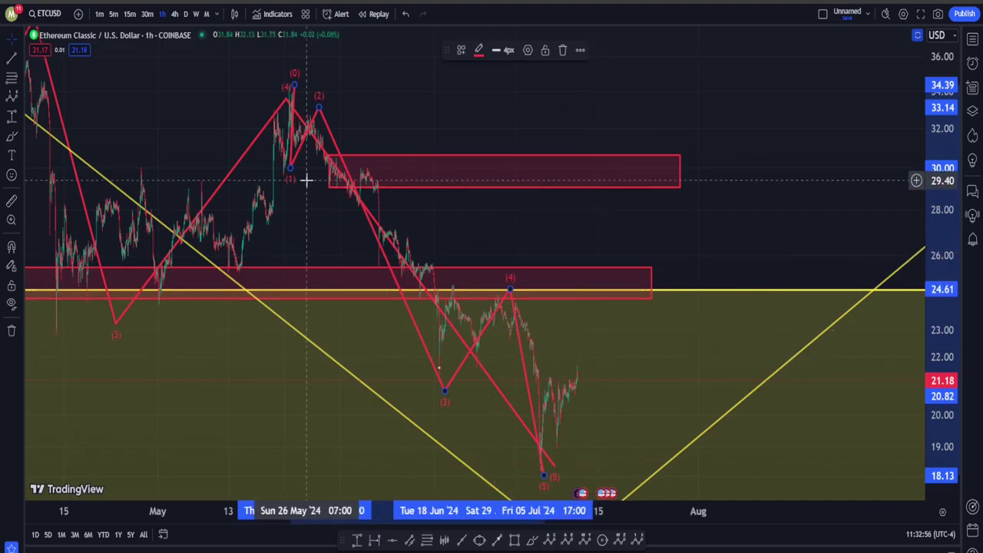
key(Delete)
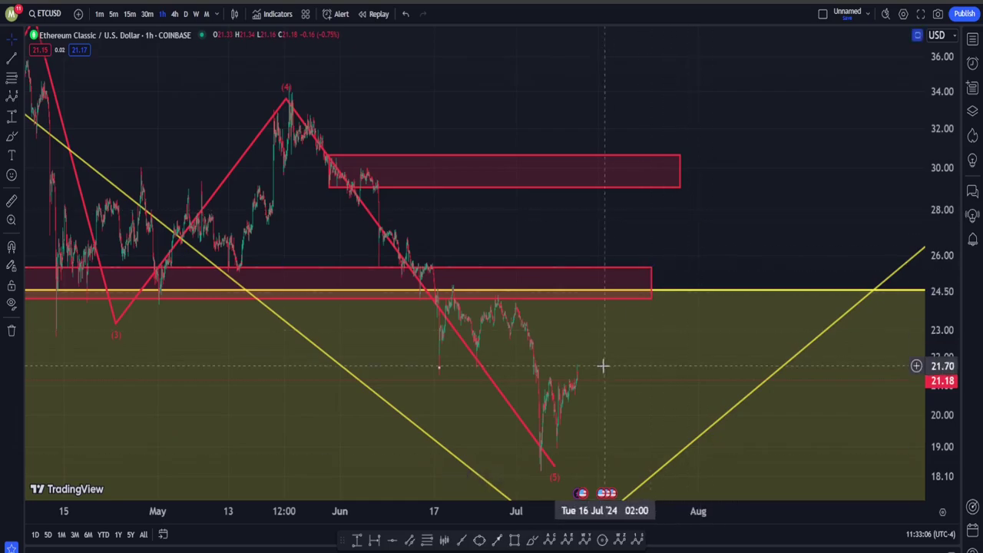
- Brush a rising zigzag from the wave (5) low into August 2024, circle it and the zone near 25, and undo both circles
click(531, 540)
drag(545, 467, 568, 384)
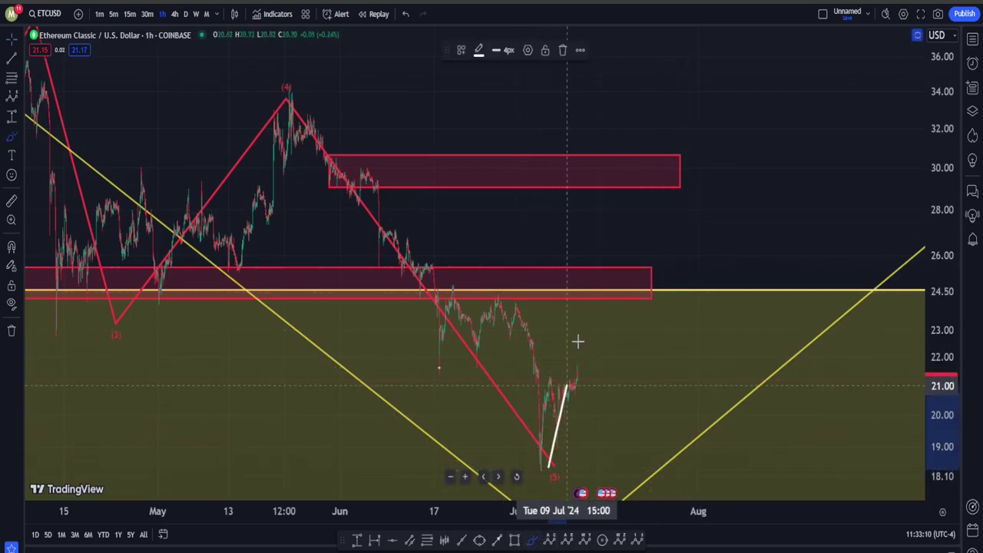
mouse_move(577, 341)
mouse_down()
mouse_move(649, 299)
mouse_move(727, 287)
mouse_move(745, 194)
mouse_move(729, 191)
mouse_move(779, 254)
mouse_move(719, 202)
mouse_up()
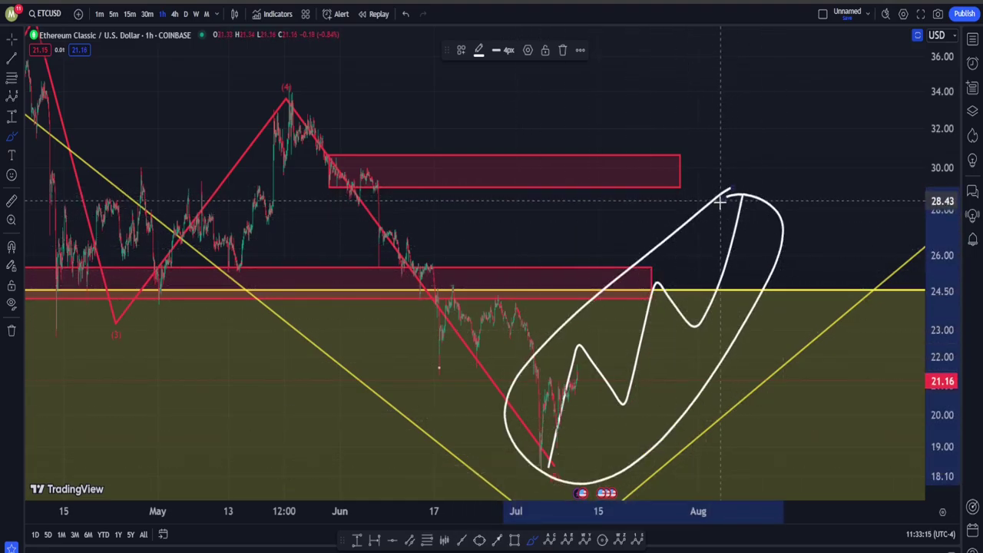
key(ctrl)
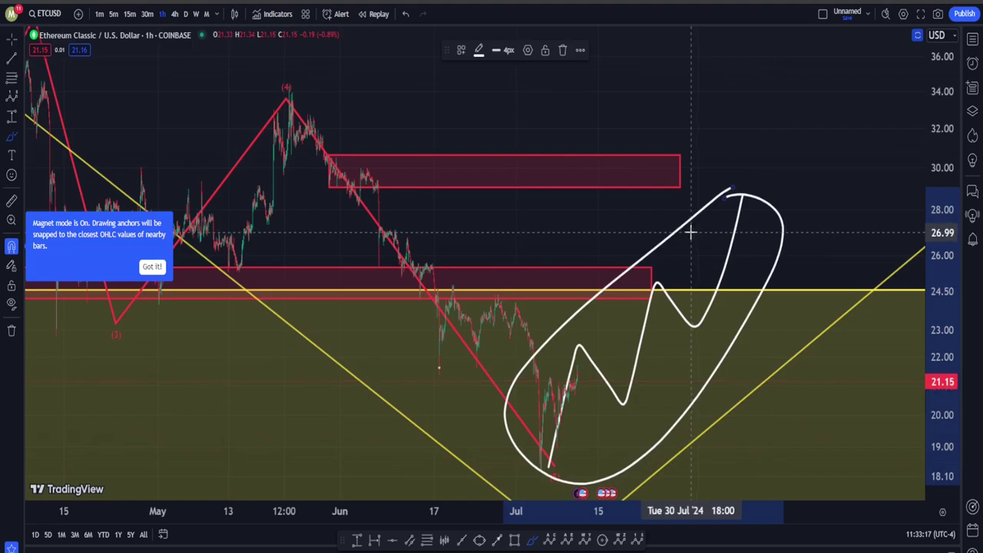
key(ctrl+z)
mouse_move(628, 240)
mouse_down()
mouse_move(548, 246)
mouse_move(661, 265)
mouse_move(657, 304)
mouse_up()
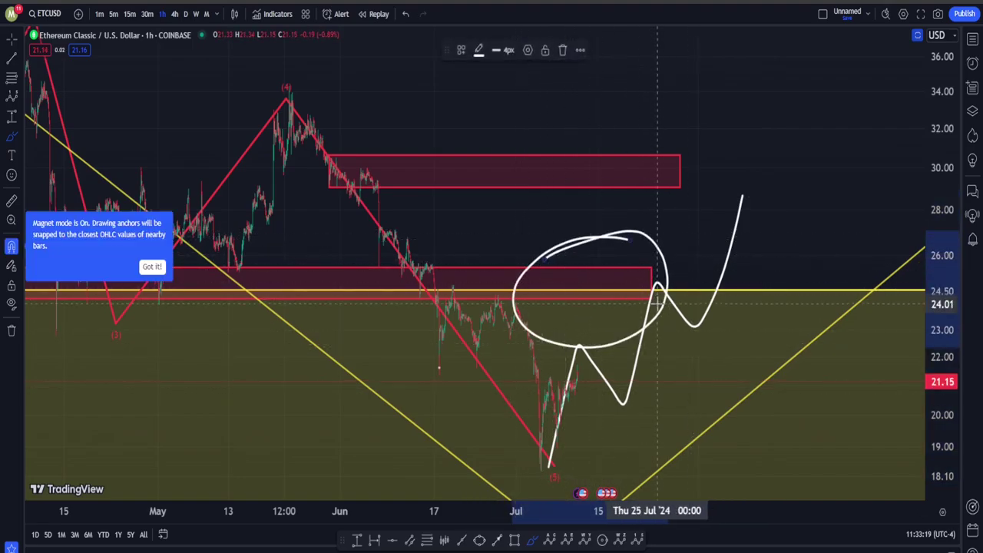
key(ctrl+z)
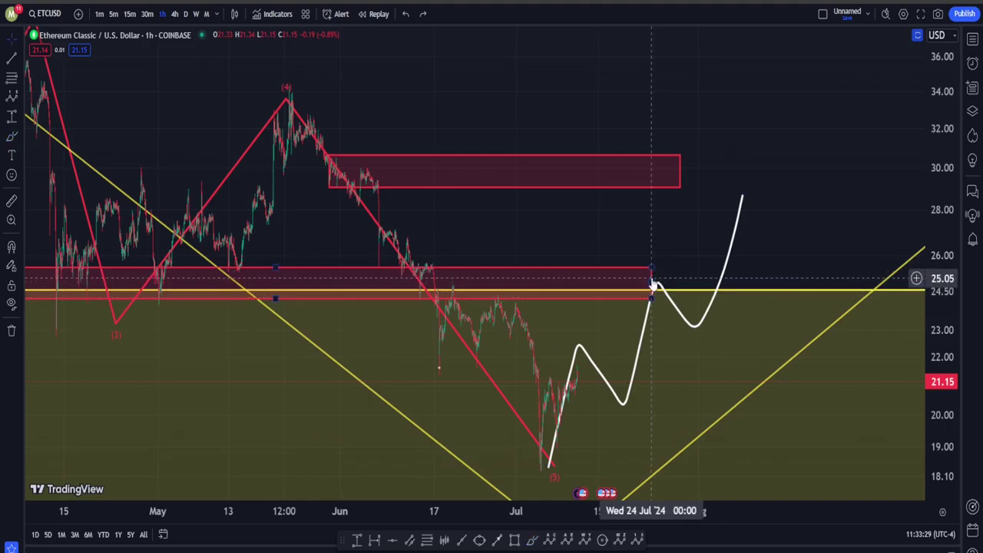
- Extend the lower red resistance zone into late August 2024 and delete the white zigzag stroke
drag(651, 284, 821, 284)
click(735, 234)
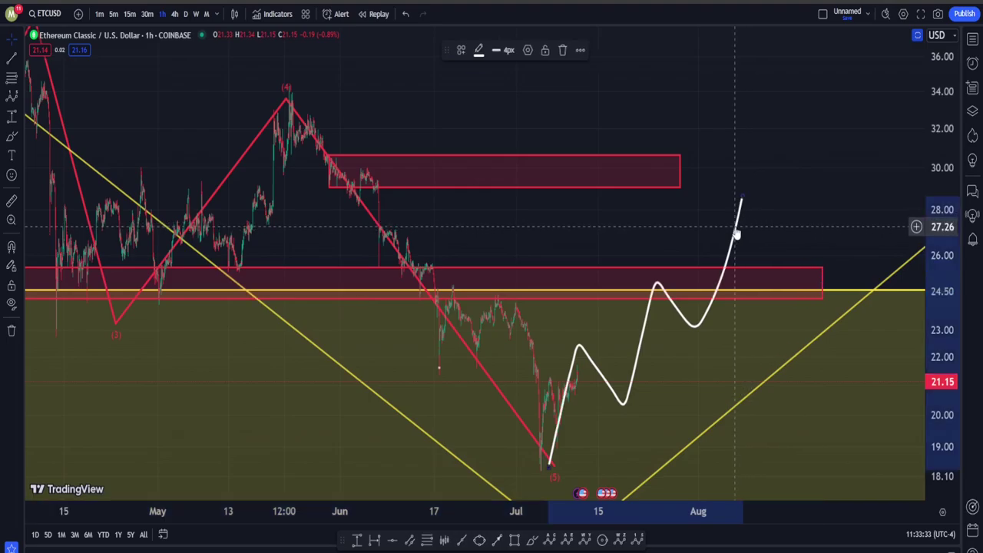
key(Delete)
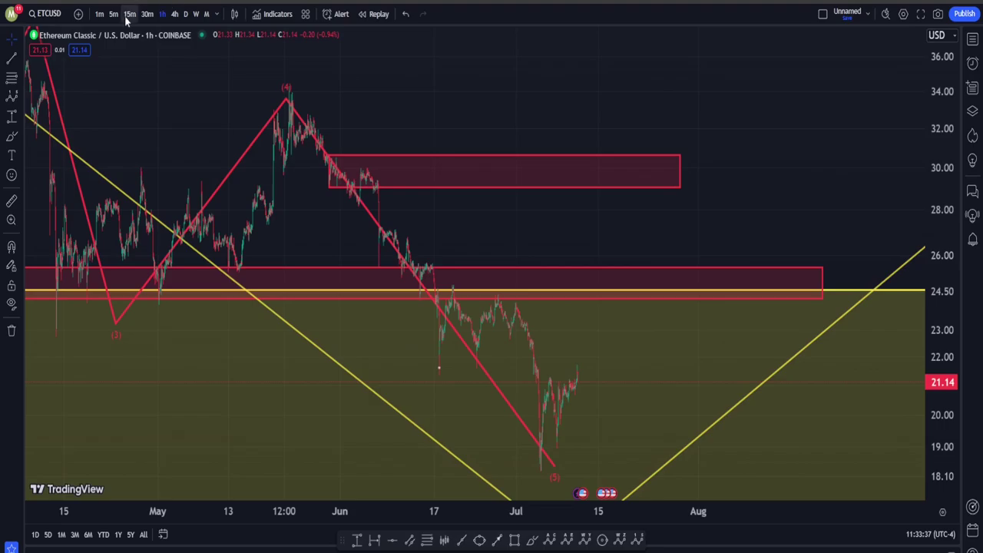
- Delete the large yellow range box and switch the chart to the 15-minute timeframe around the early July 2024 prices
drag(835, 288, 838, 298)
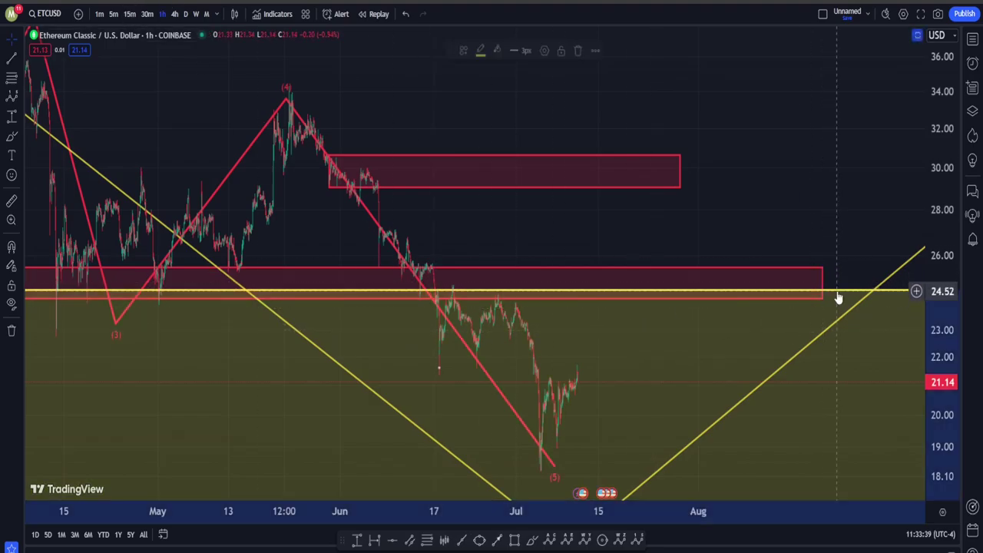
key(Delete)
click(131, 13)
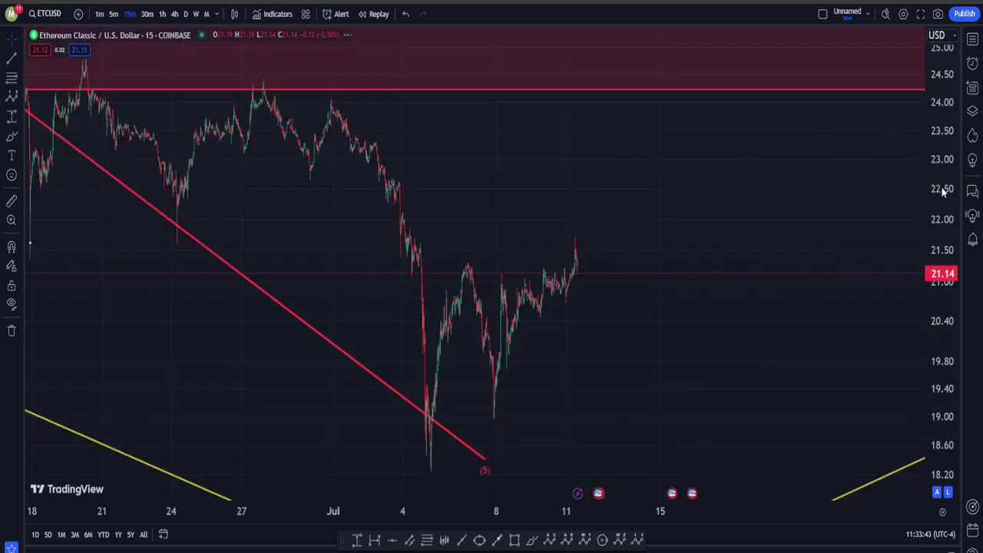
scroll(354, 255, up, 10)
drag(165, 268, 705, 257)
drag(450, 264, 549, 279)
scroll(588, 285, down, 1)
drag(613, 289, 522, 382)
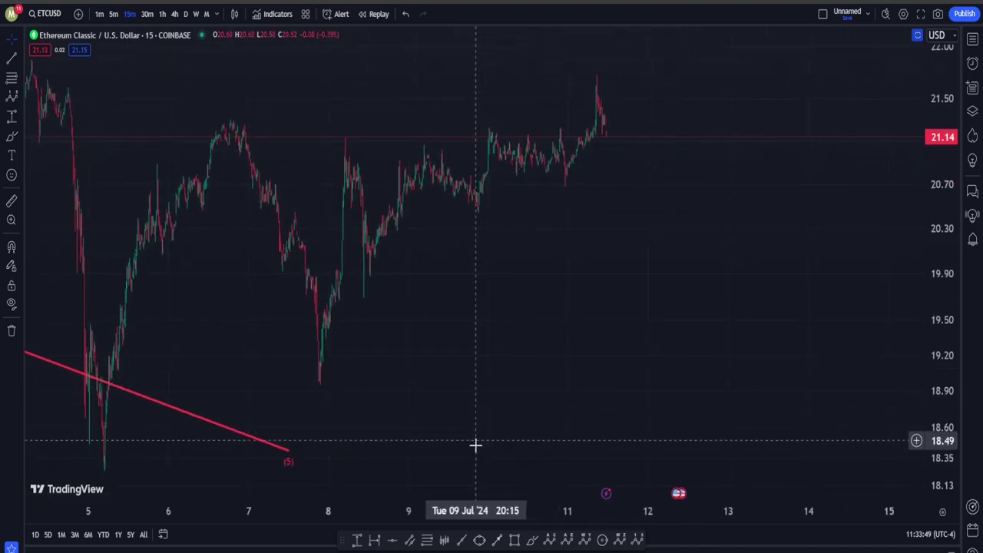
- Brush two freehand strokes over the July 6 to 8 price swing, undoing each one
click(531, 539)
mouse_move(367, 196)
mouse_down()
mouse_move(202, 241)
mouse_move(263, 338)
mouse_up()
key(ctrl+z)
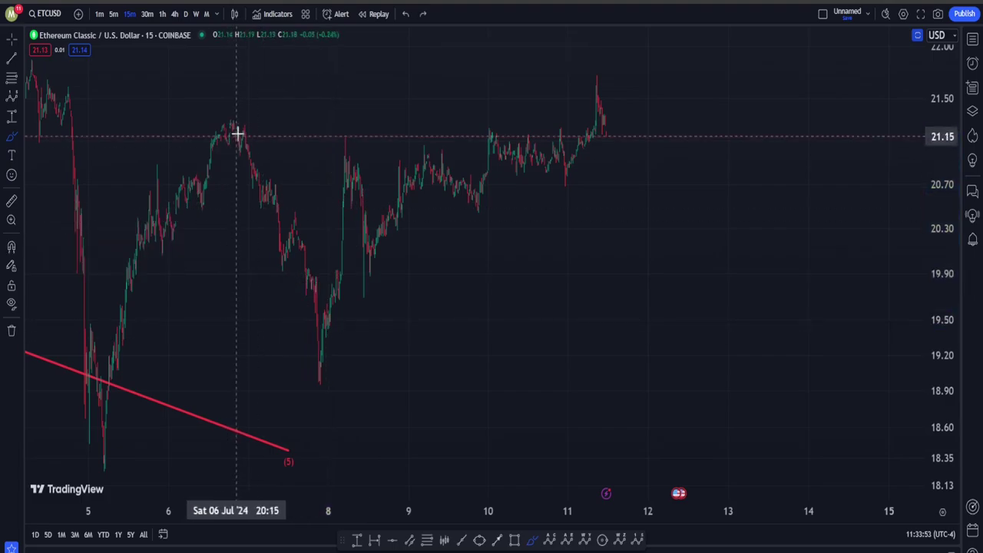
mouse_move(234, 106)
mouse_down()
mouse_move(92, 279)
mouse_move(255, 290)
mouse_up()
key(ctrl+z)
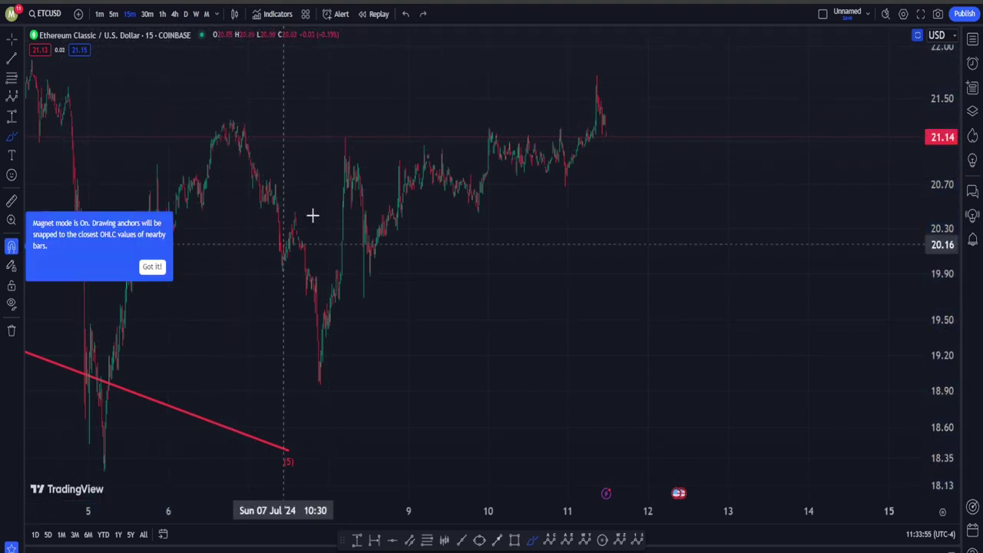
- Circle the July 7 to 8 drop and rebound, undo that stroke, and circle the rally from July 8 to 11 freehand
mouse_move(412, 328)
mouse_down()
mouse_move(336, 377)
mouse_move(303, 64)
mouse_up()
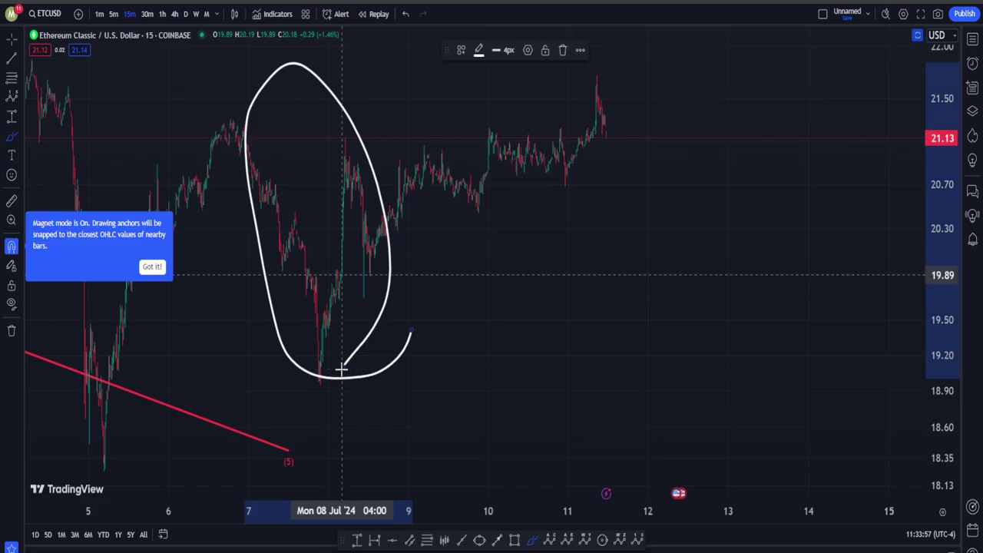
key(ctrl+z)
mouse_move(621, 72)
mouse_down()
mouse_move(316, 419)
mouse_move(519, 89)
mouse_up()
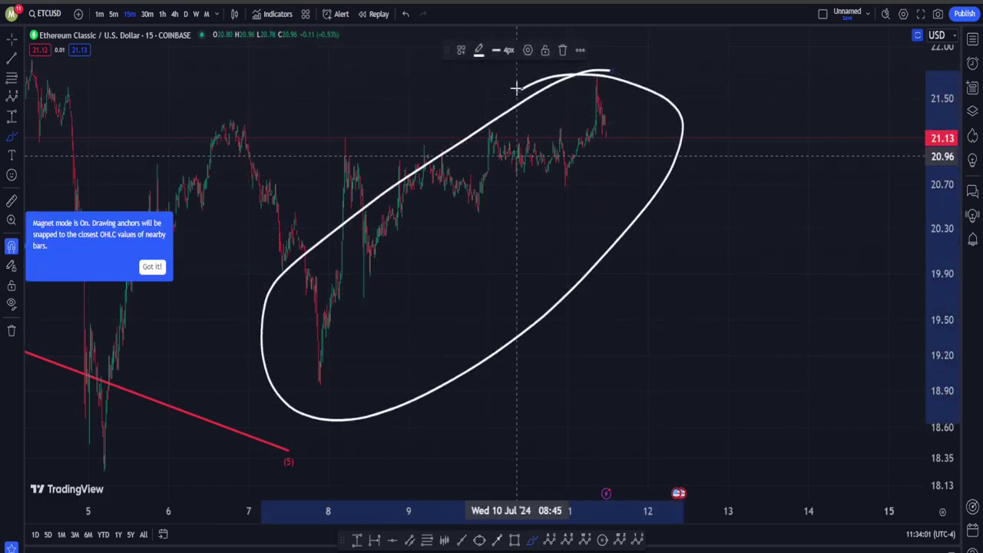
- Undo the rally circle, brush a falling path from the July 11 peak, circle the July 11 and July 9 dips, and undo these strokes
key(ctrl+z)
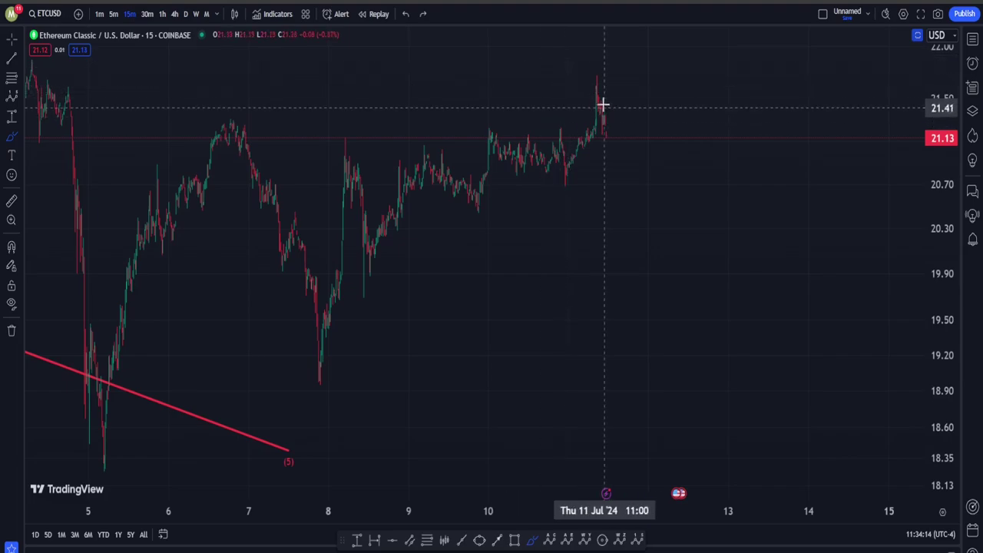
mouse_move(598, 86)
mouse_down()
mouse_move(652, 192)
mouse_move(729, 301)
mouse_up()
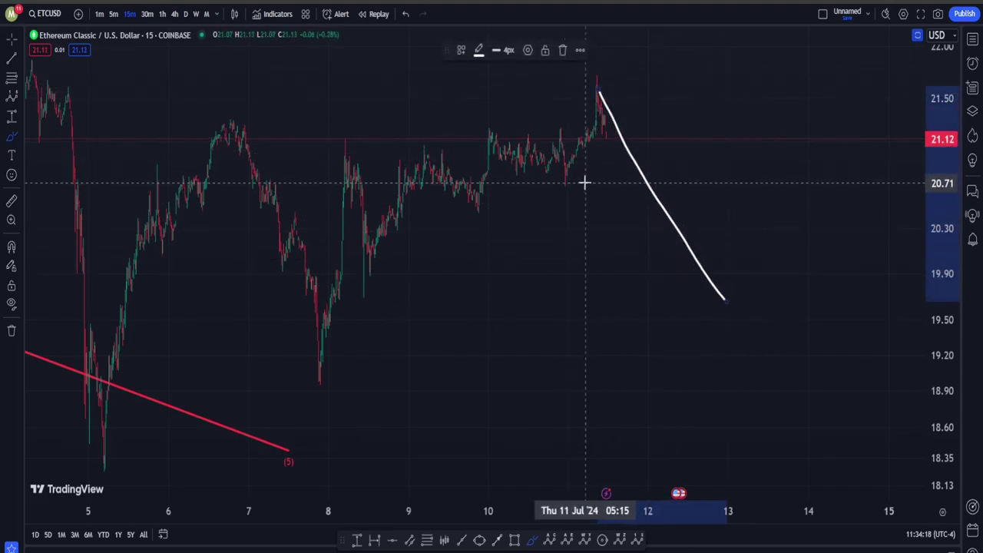
mouse_move(583, 168)
mouse_down()
mouse_move(546, 167)
mouse_move(625, 178)
mouse_move(568, 169)
mouse_up()
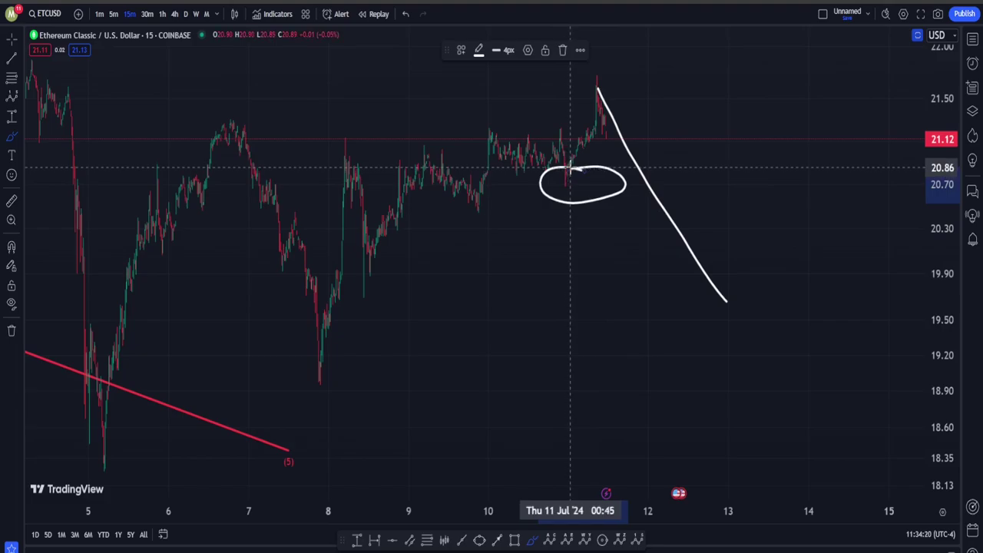
mouse_move(476, 197)
mouse_down()
mouse_move(497, 217)
mouse_move(473, 200)
mouse_up()
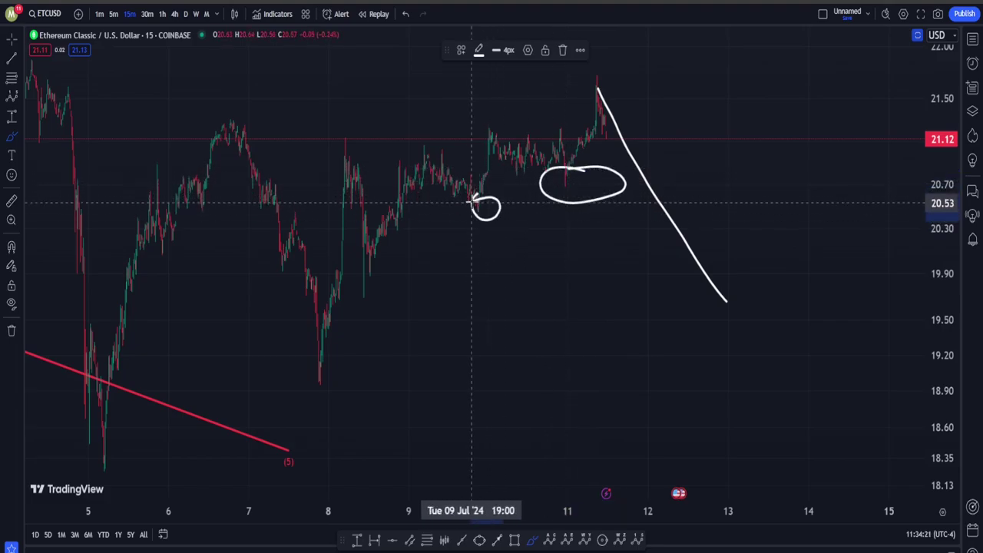
key(ctrl)
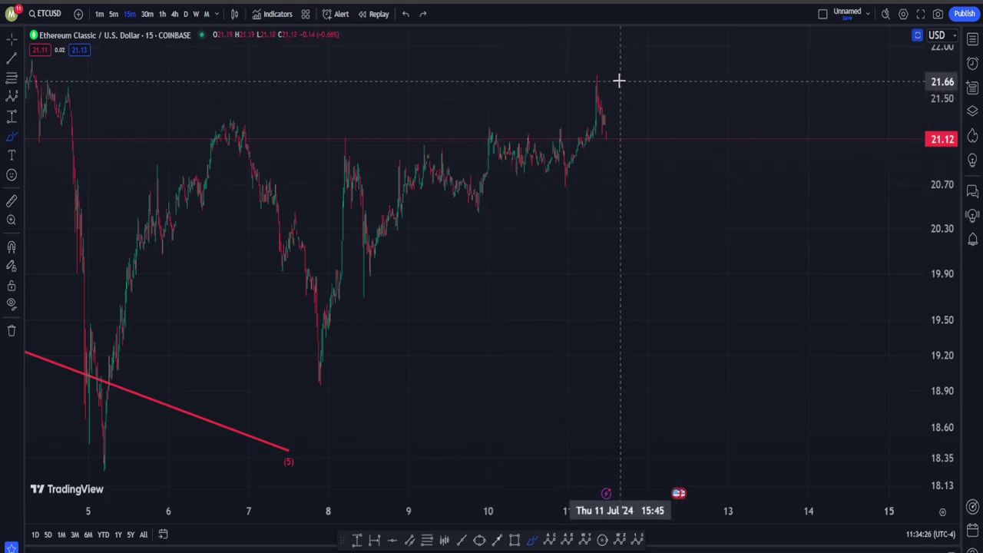
- Circle the whole July 5 to 11 price swing freehand, and undo the stroke
mouse_move(610, 83)
mouse_down()
mouse_move(162, 115)
mouse_move(119, 438)
mouse_move(234, 500)
mouse_up()
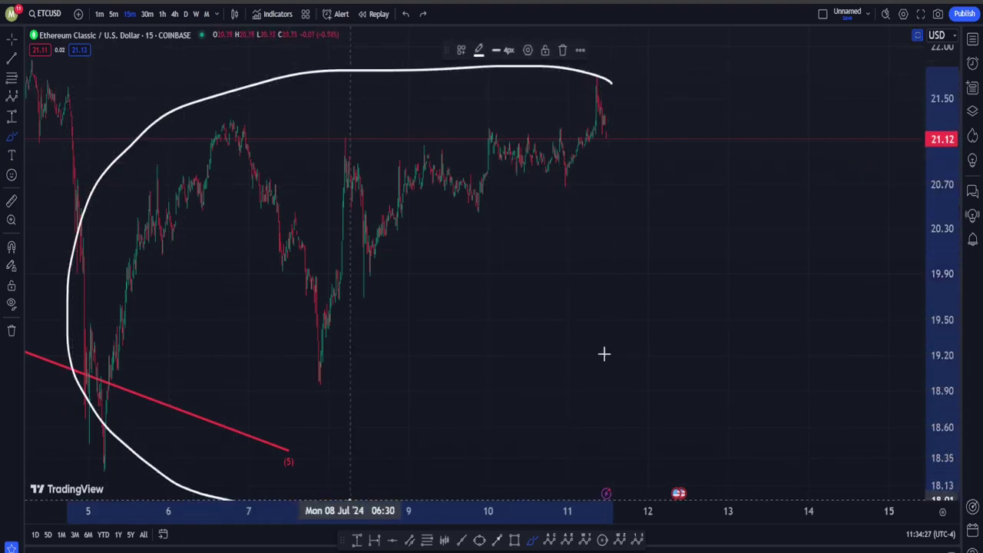
mouse_move(604, 354)
mouse_down()
mouse_move(577, 33)
mouse_move(504, 65)
mouse_up()
key(ctrl+z)
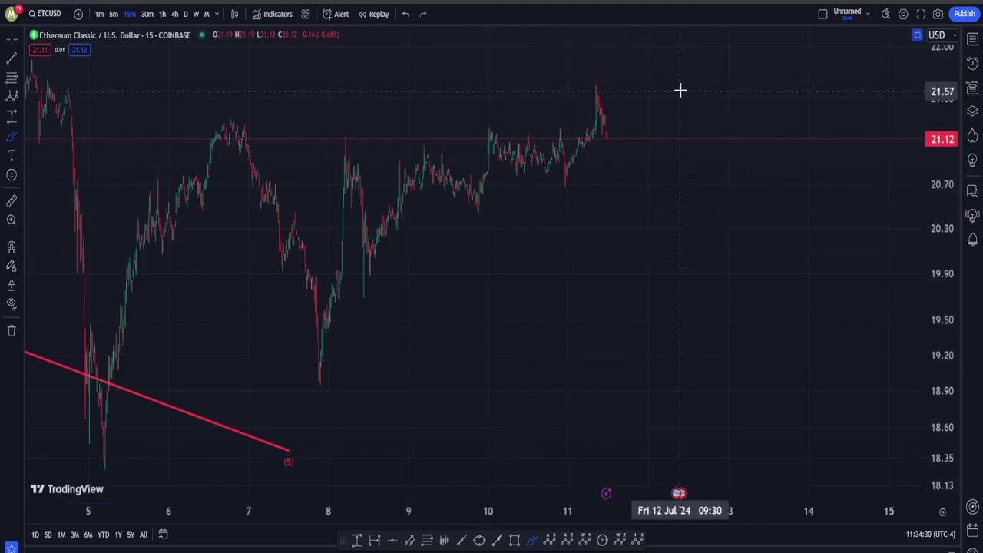
- Draw a yellow ABC correction from 18.34 on July 5 through A at 21.45 and B at 19.09 to C at 21.98, and undo it
click(550, 540)
click(132, 459)
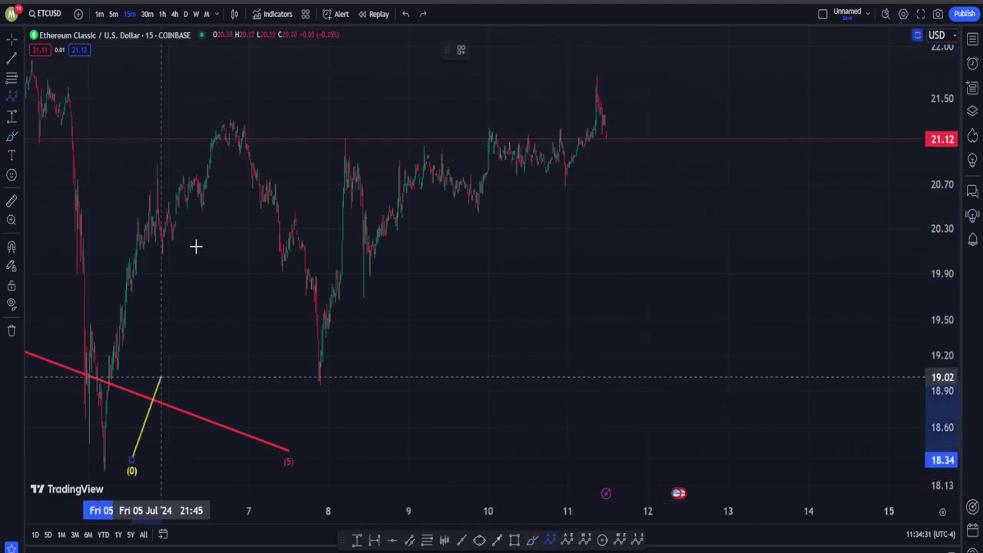
click(224, 103)
click(326, 367)
click(565, 58)
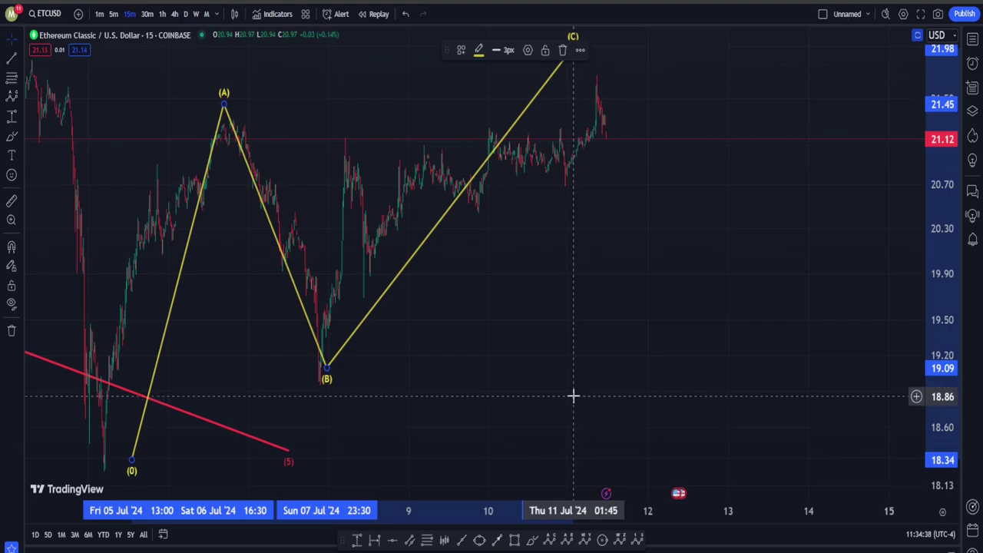
key(ctrl+z)
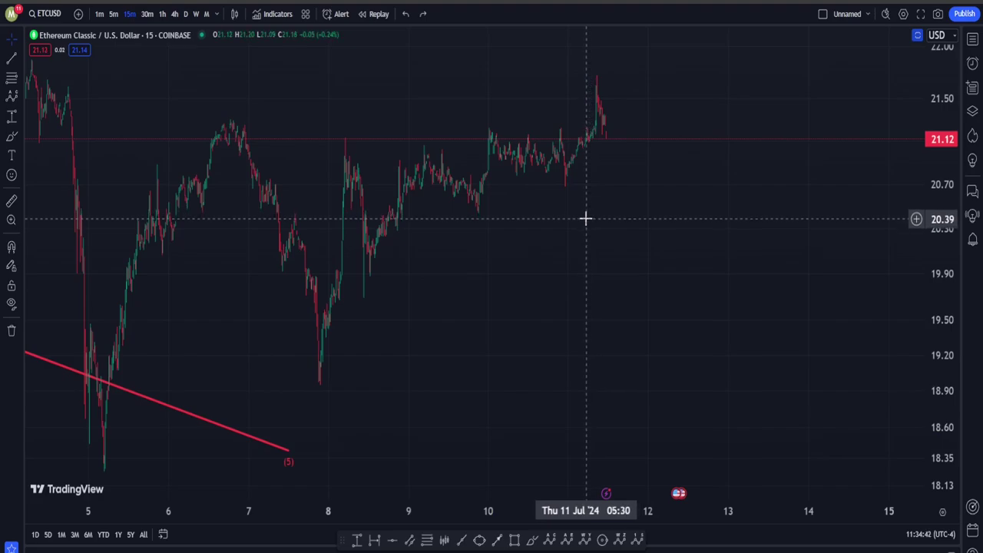
- Brush a steep decline from the July 11 high toward July 14, circle the July 5 low and July 11 dip, and undo the strokes
click(531, 541)
mouse_move(598, 121)
mouse_down()
mouse_move(715, 366)
mouse_move(802, 499)
mouse_up()
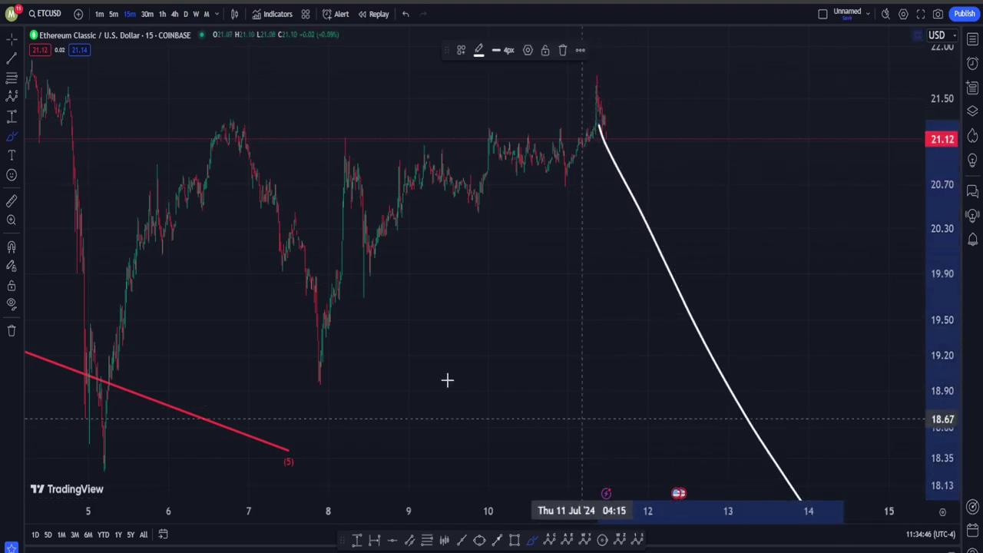
drag(123, 410, 72, 465)
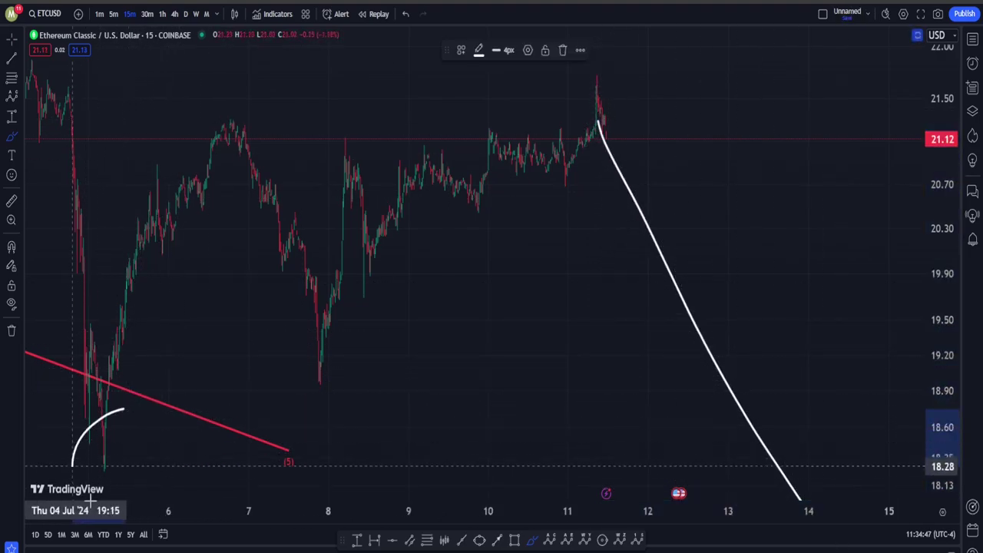
drag(90, 500, 132, 404)
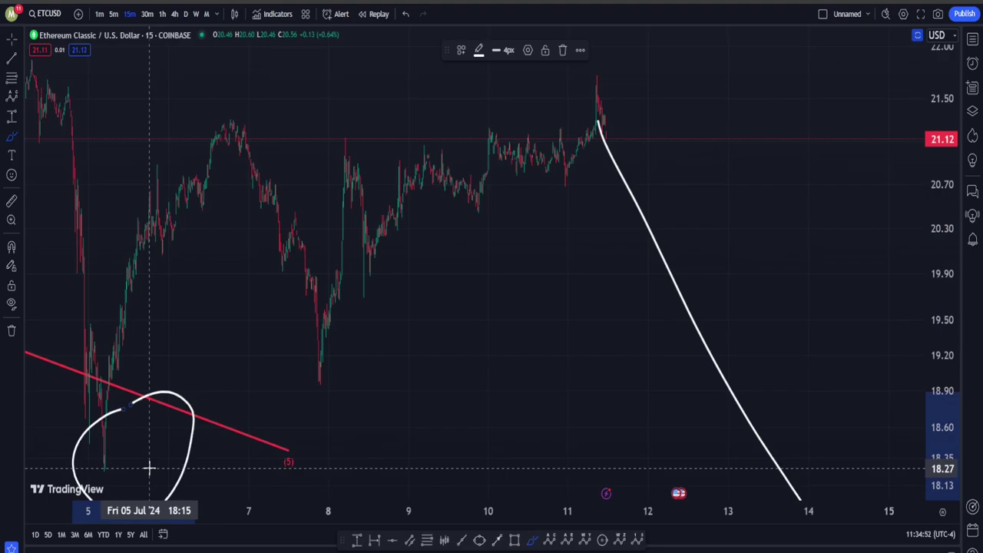
mouse_move(576, 153)
mouse_down()
mouse_move(522, 177)
mouse_move(596, 197)
mouse_move(572, 154)
mouse_up()
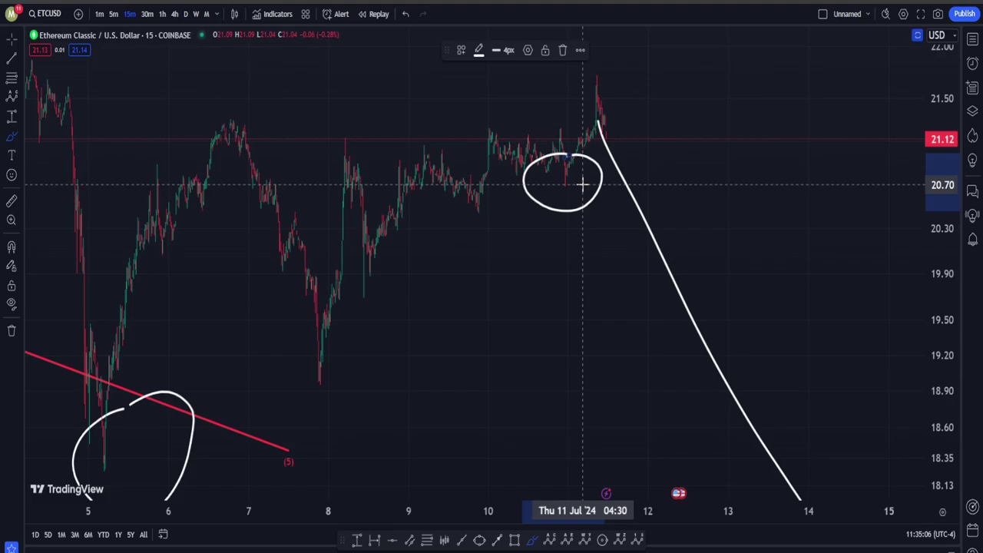
key(ctrl+z)
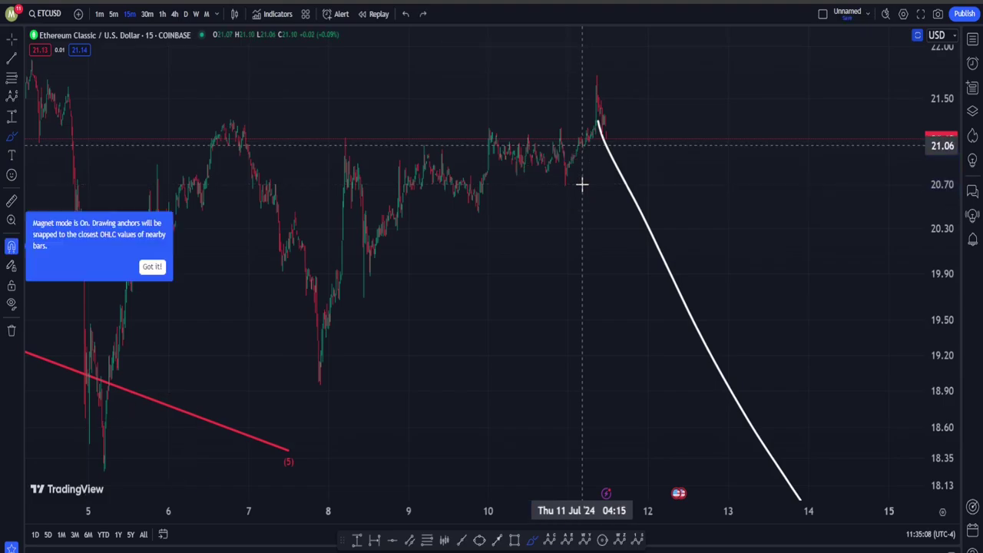
key(ctrl+z)
- Draw a red five-wave impulse from 18.47 on July 5 through about 21.46, 18.58, 23.19 and 21.95, ending wave (5) inside the red resistance zone
scroll(445, 299, down, 5)
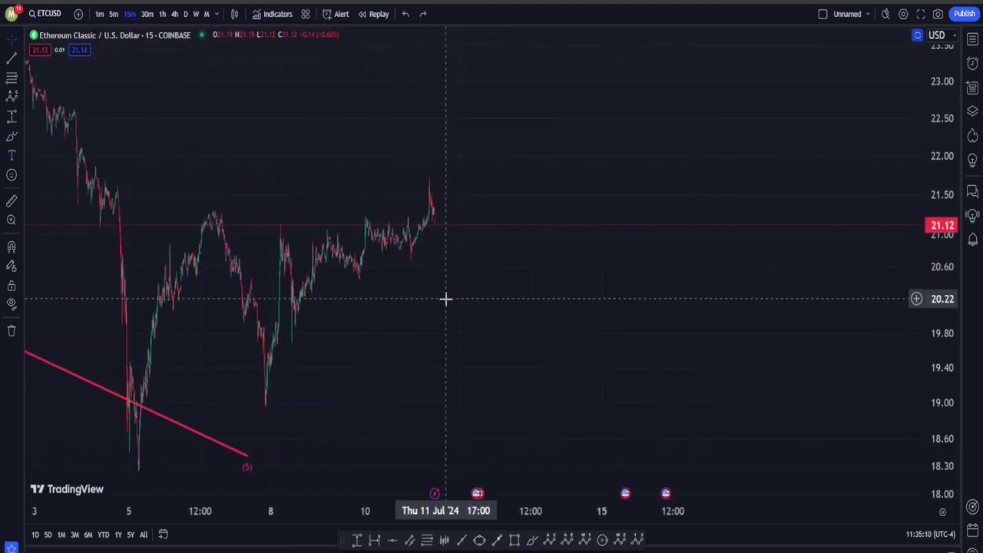
drag(447, 304, 460, 326)
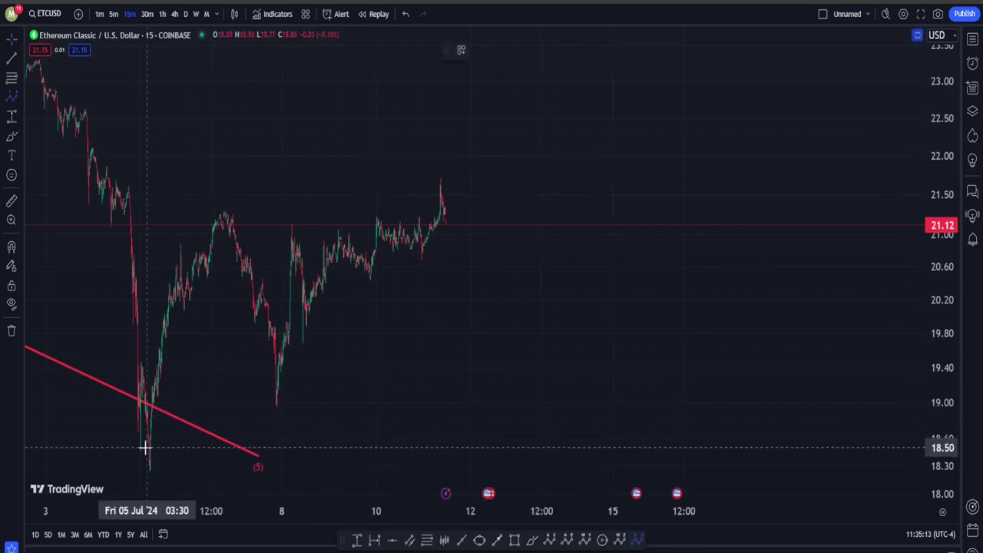
click(210, 197)
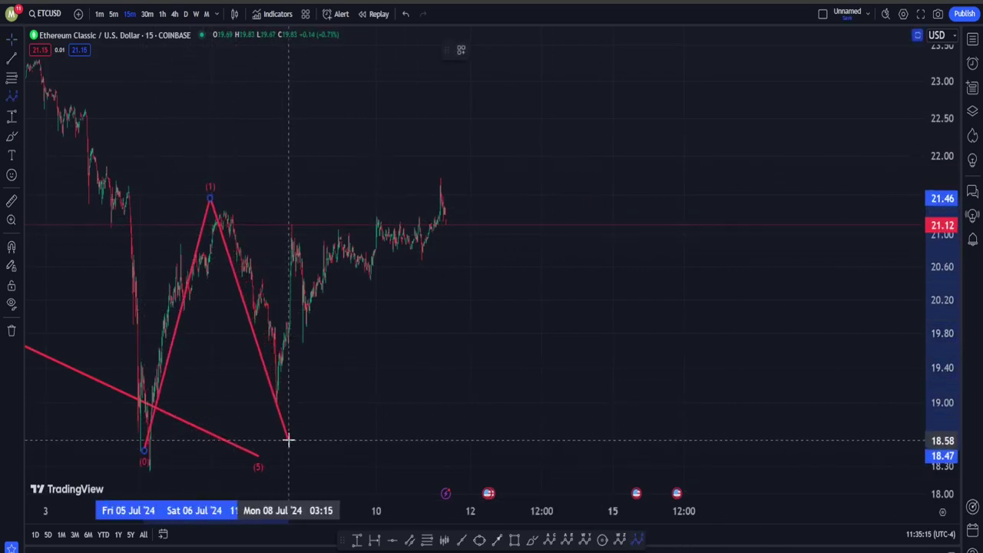
click(288, 439)
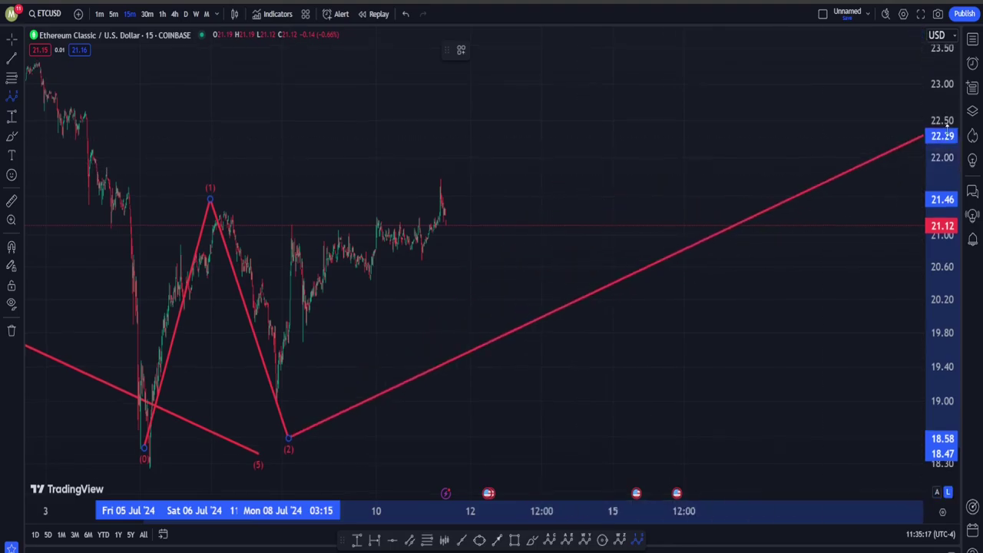
click(599, 112)
click(747, 183)
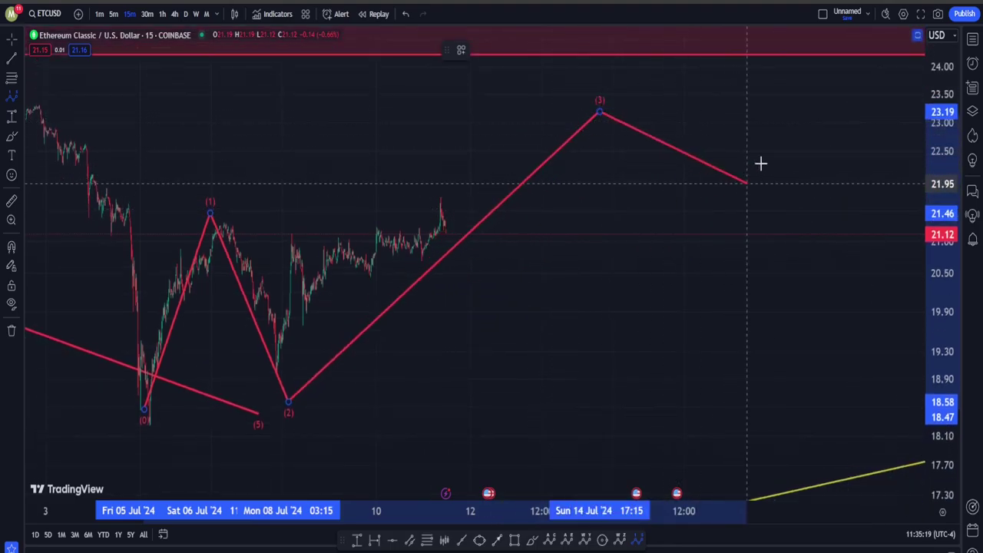
click(839, 50)
- Draw a smaller five-wave impulse from 19.11 on July 7 through about 21.09, 19.53, 22.50 and 21.50, ending at 23.25 on July 15
drag(638, 212, 652, 241)
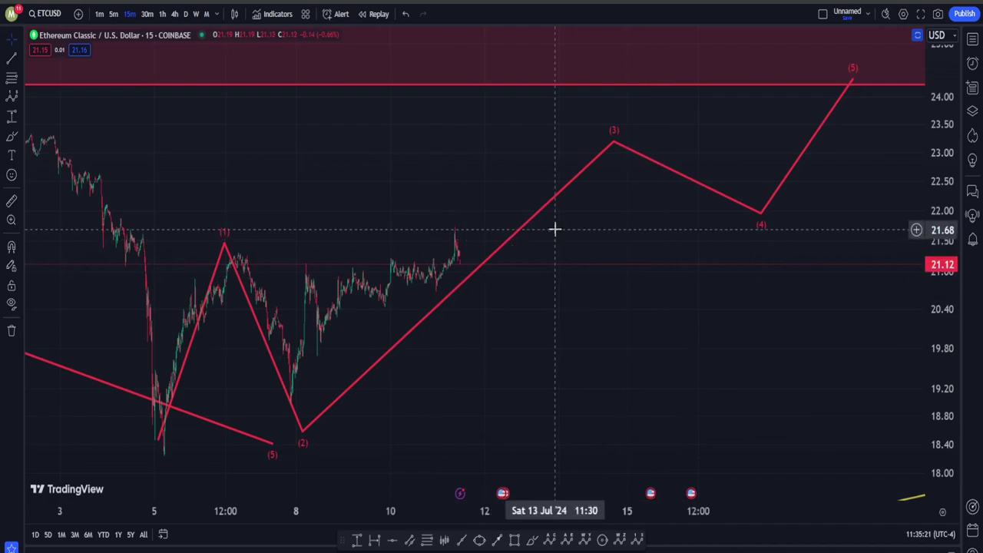
click(638, 539)
click(285, 395)
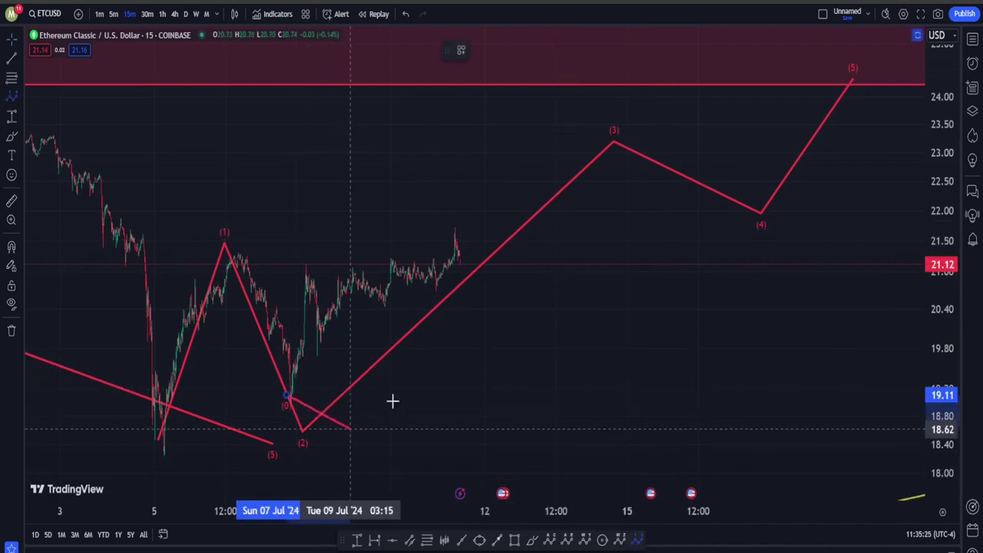
click(305, 266)
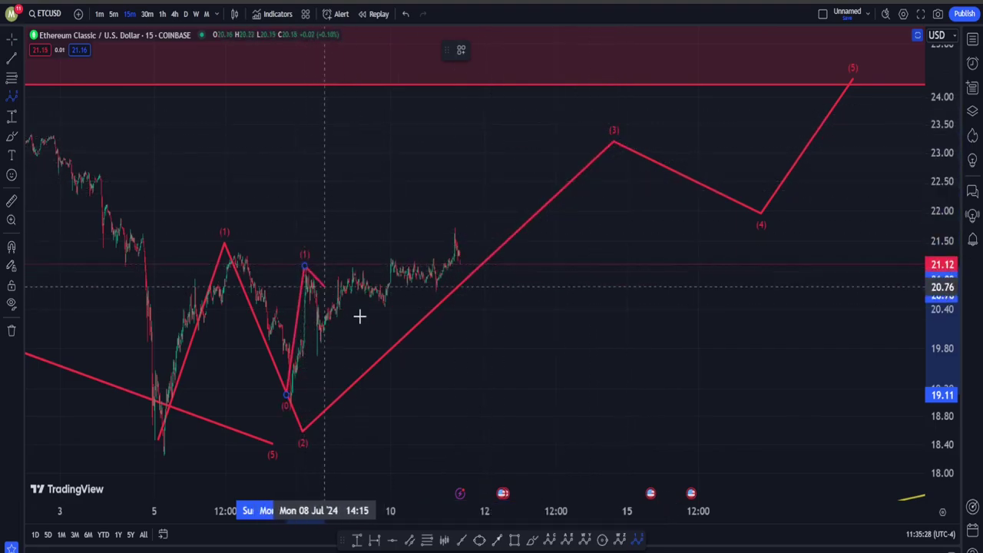
click(350, 366)
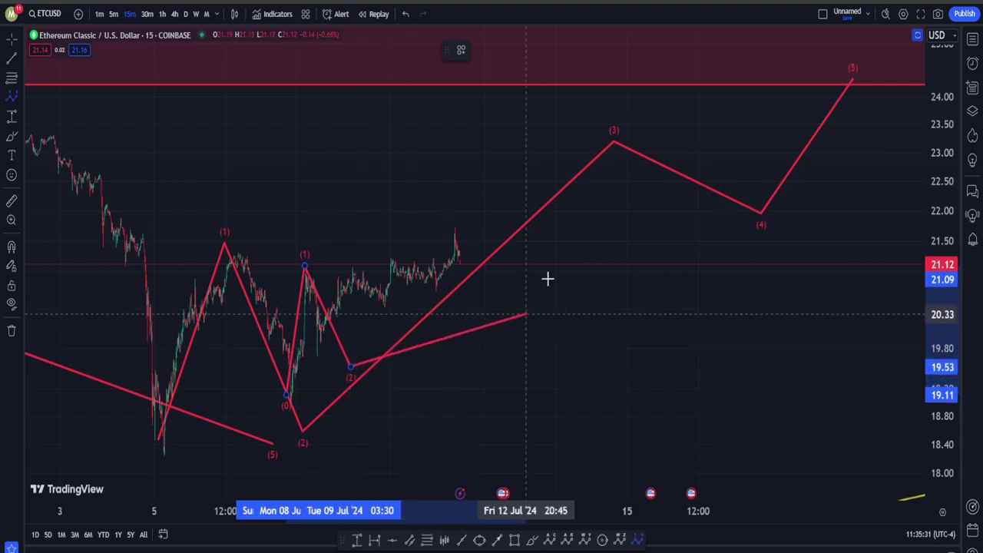
click(525, 181)
click(606, 240)
click(632, 141)
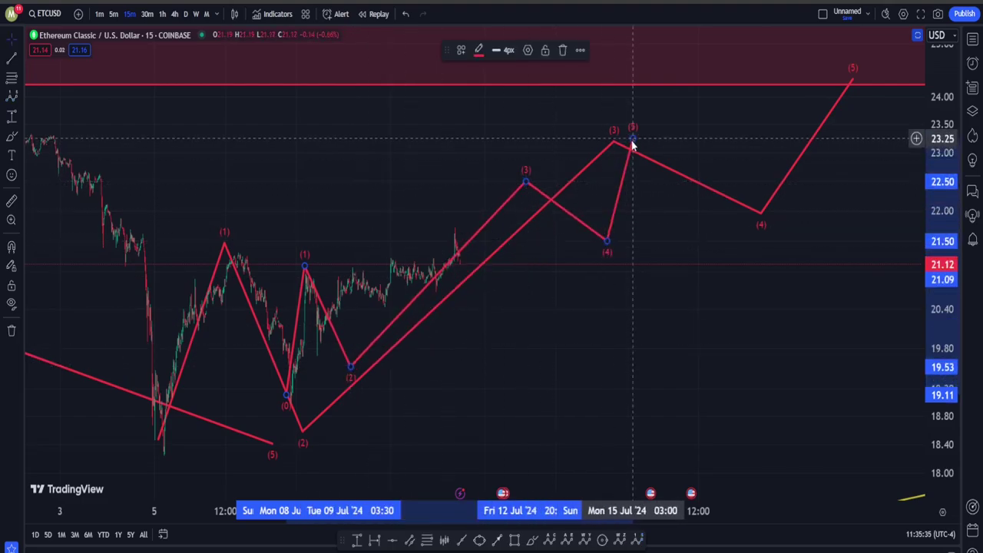
- Recolour the smaller impulse wave starting at the July 7 low to white
drag(584, 112, 706, 102)
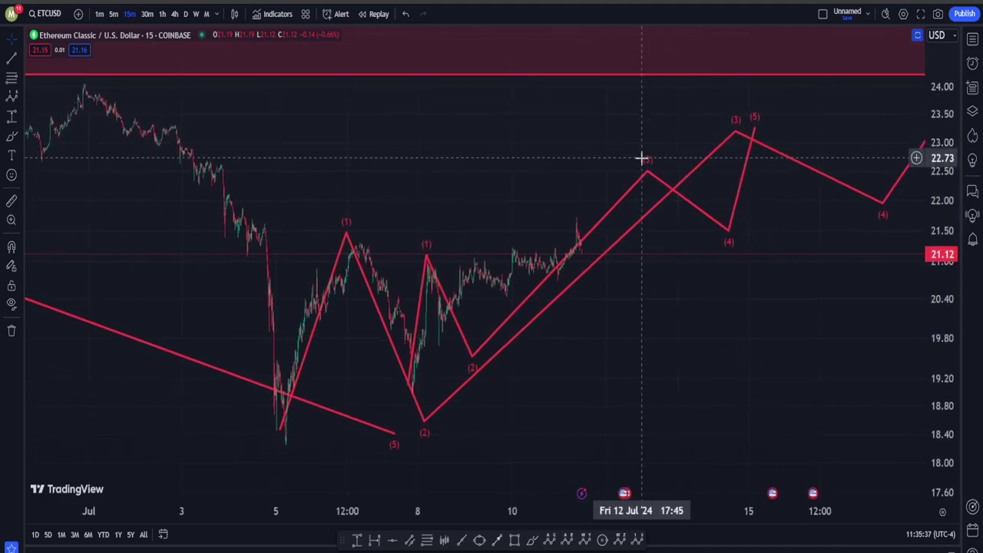
click(646, 169)
click(478, 50)
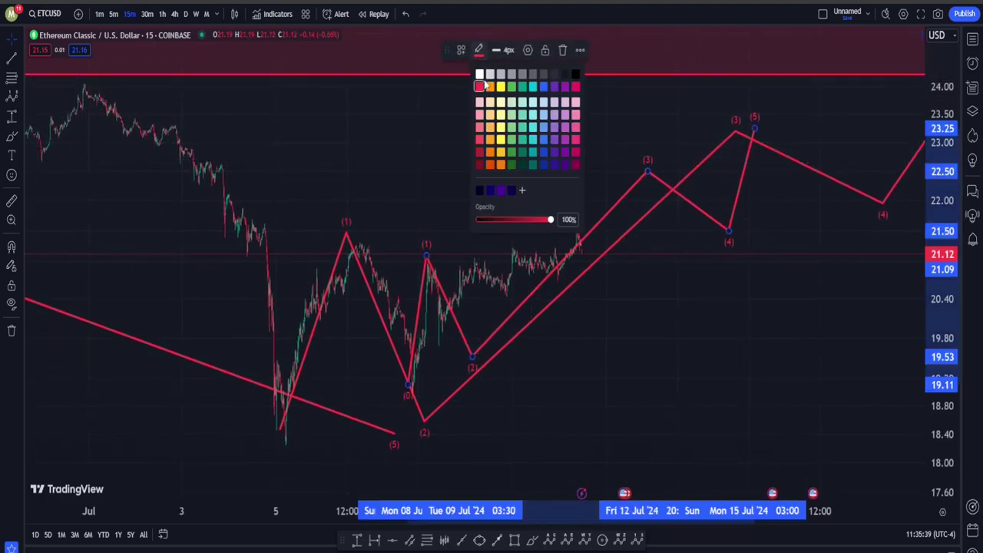
click(481, 81)
- Move point (2) of the white impulse wave to about 19.60 on July 8, under the pullback low
drag(538, 181, 702, 132)
double_click(939, 158)
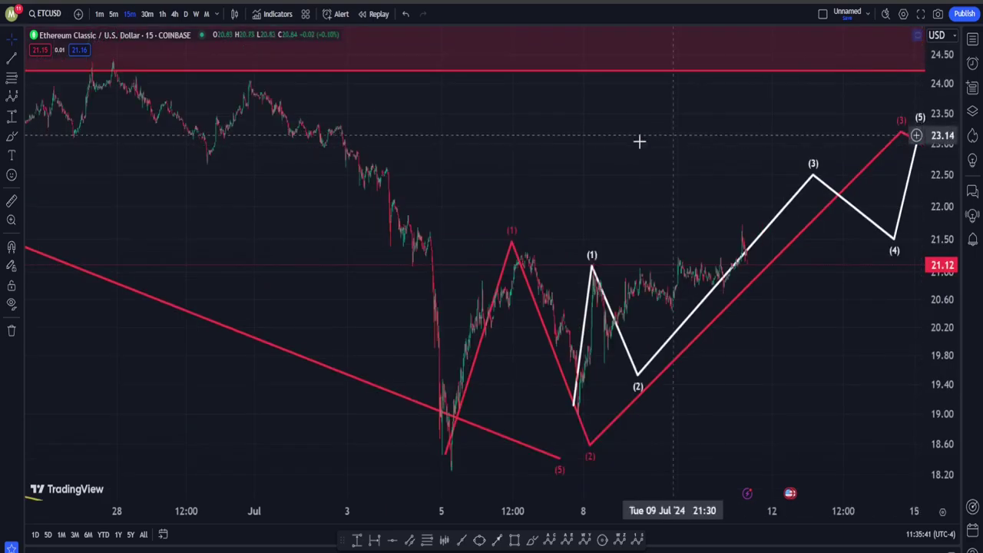
scroll(538, 179, up, 5)
scroll(521, 183, up, 2)
drag(248, 152, 615, 226)
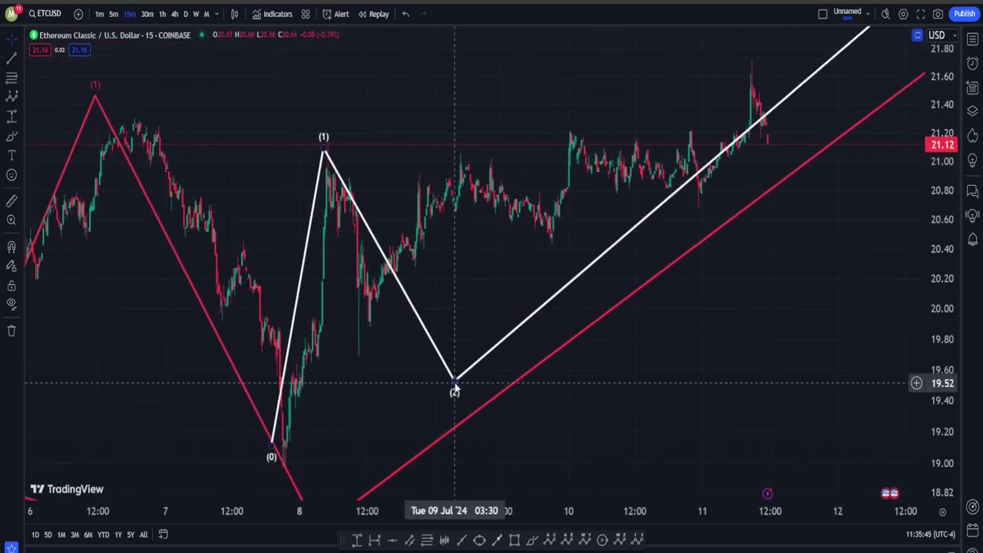
drag(454, 378, 371, 366)
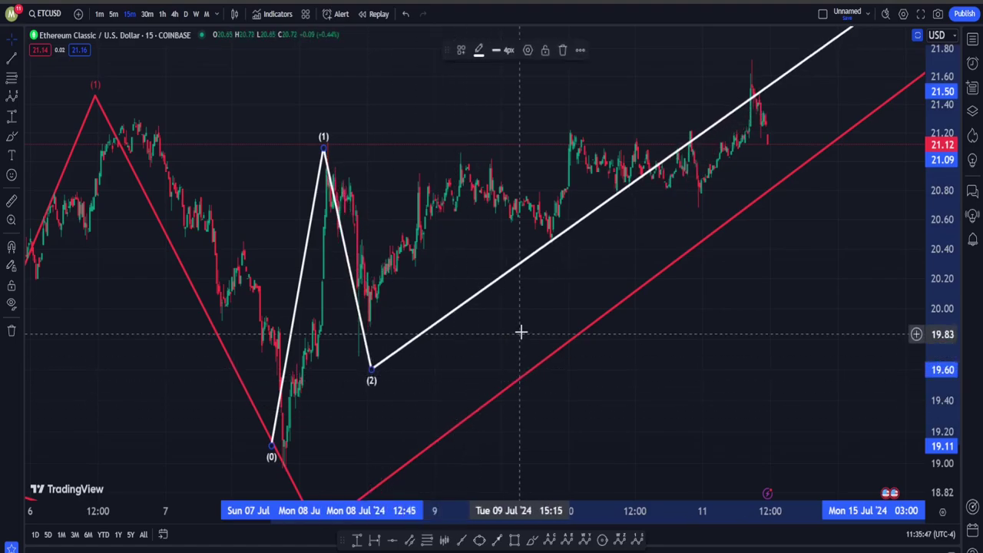
- Circle the projected white wave (3) peak freehand, and undo the stroke
drag(472, 404, 367, 401)
scroll(584, 355, down, 3)
drag(730, 384, 500, 369)
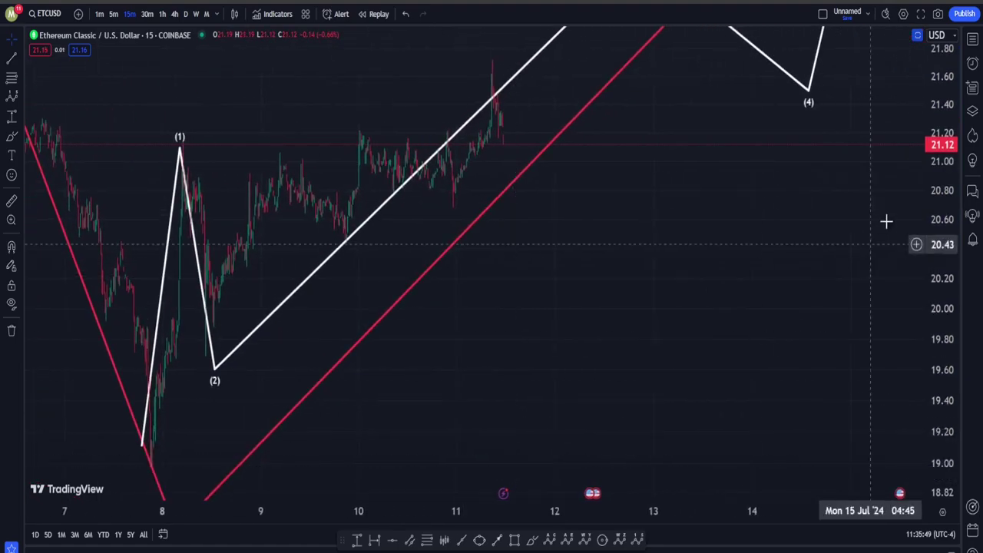
drag(938, 170, 938, 211)
drag(787, 292, 810, 418)
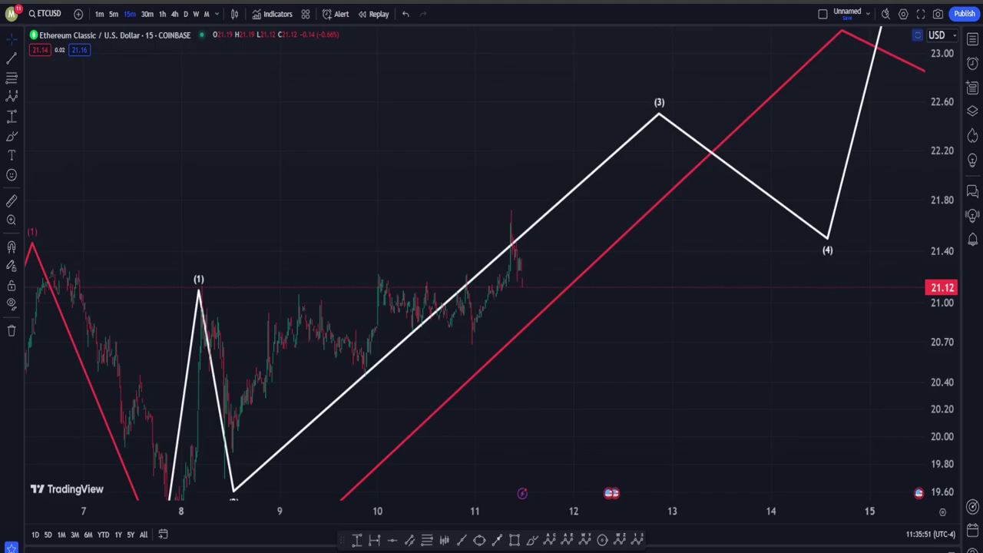
click(530, 540)
mouse_move(661, 66)
mouse_down()
mouse_move(750, 79)
mouse_move(603, 45)
mouse_up()
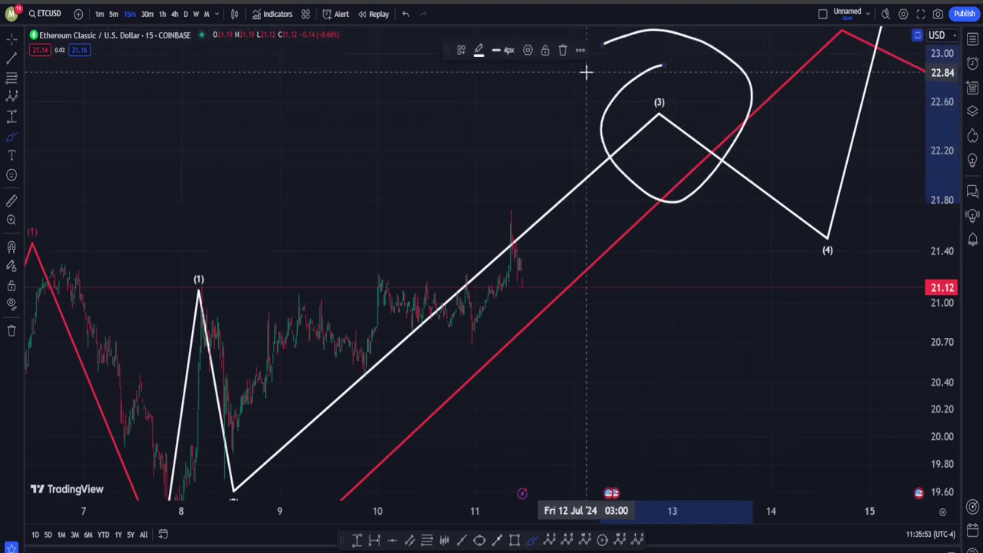
key(ctrl+z)
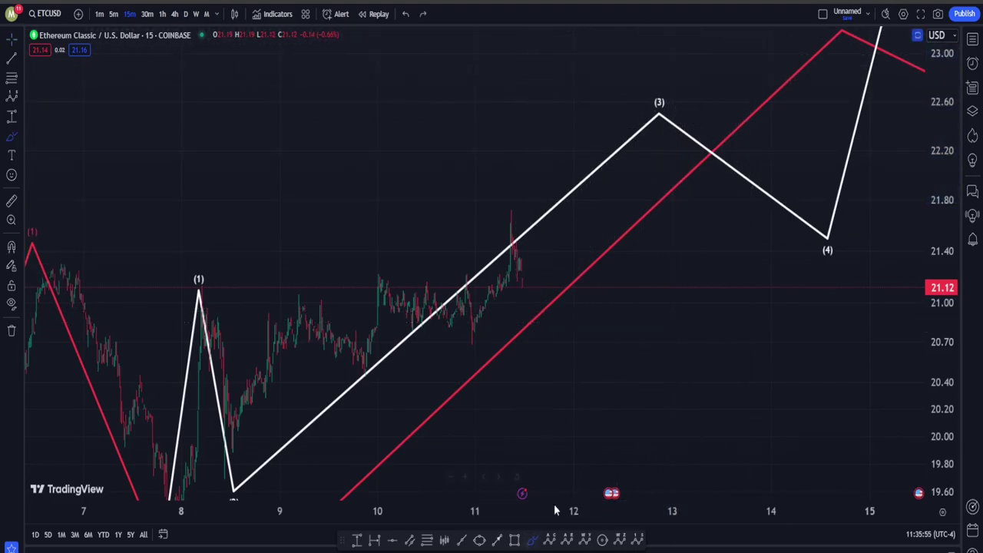
- Draw a five-wave impulse from about 19.93 on July 8 through 21.14, 20.44, 21.22 and 20.63 to 21.67 on July 11
click(635, 540)
click(232, 446)
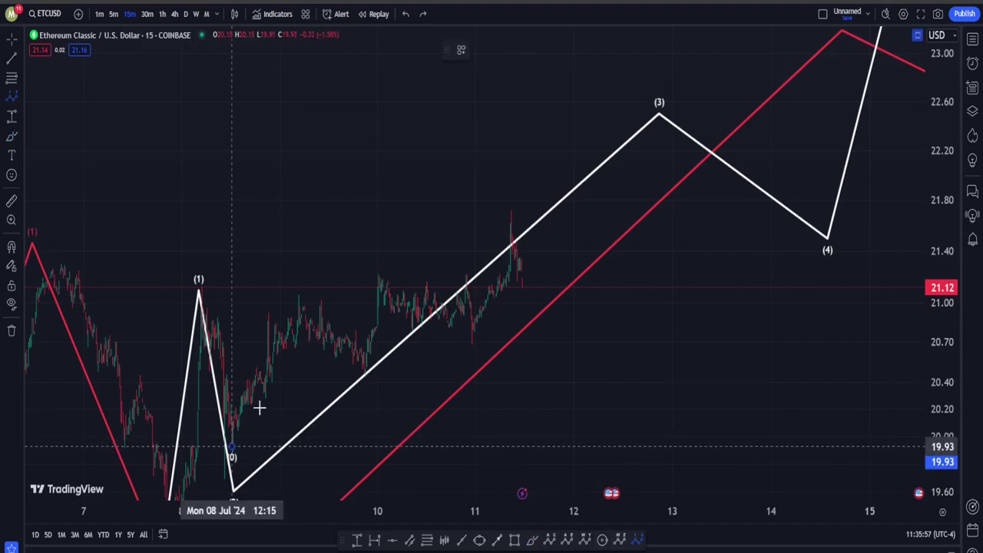
click(323, 286)
click(370, 374)
click(388, 274)
click(480, 350)
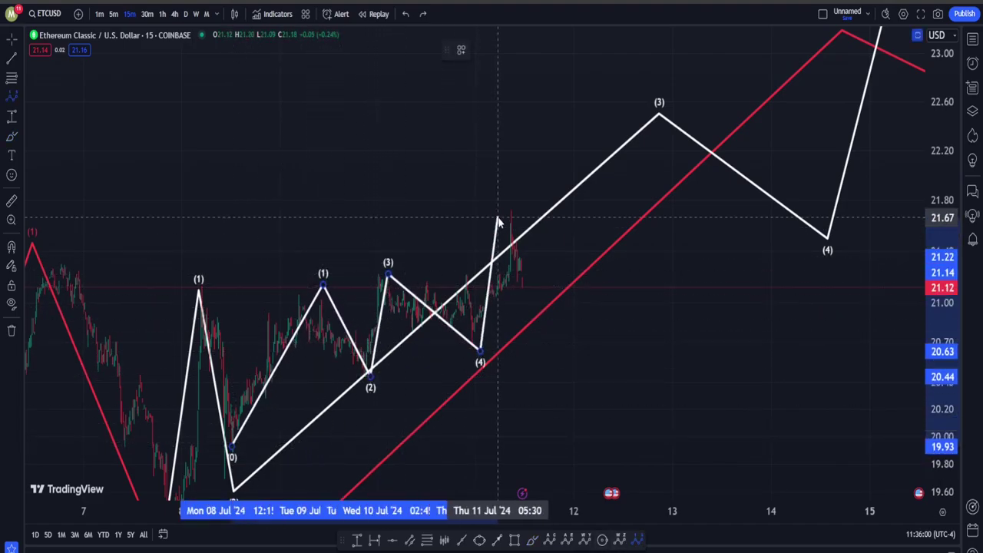
click(497, 218)
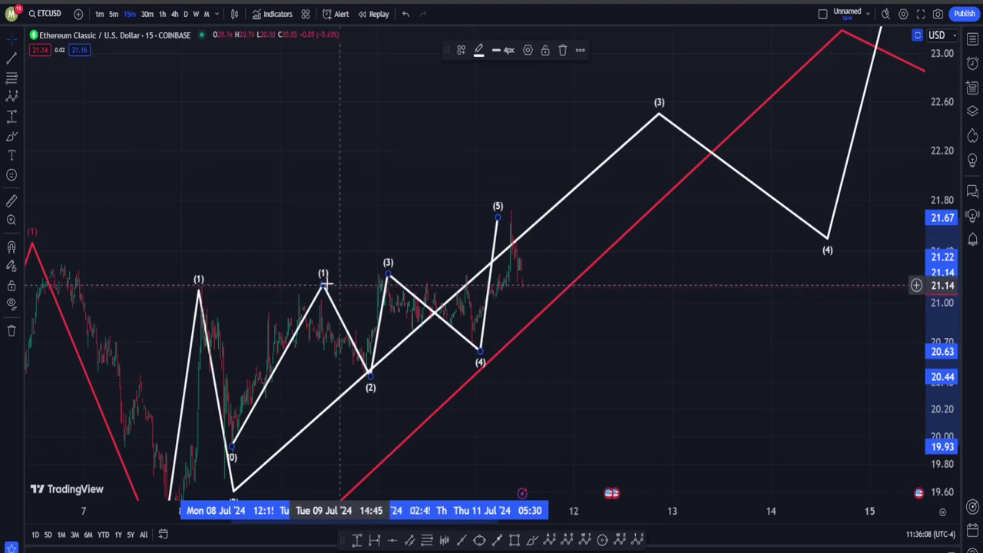
- Reshape the small white impulse by moving point (1) to about 21.13, (2) to 20.91, (3) to 22.16, (4) to 21.84 and (5) to 22.49
drag(322, 288, 295, 294)
drag(299, 287, 299, 287)
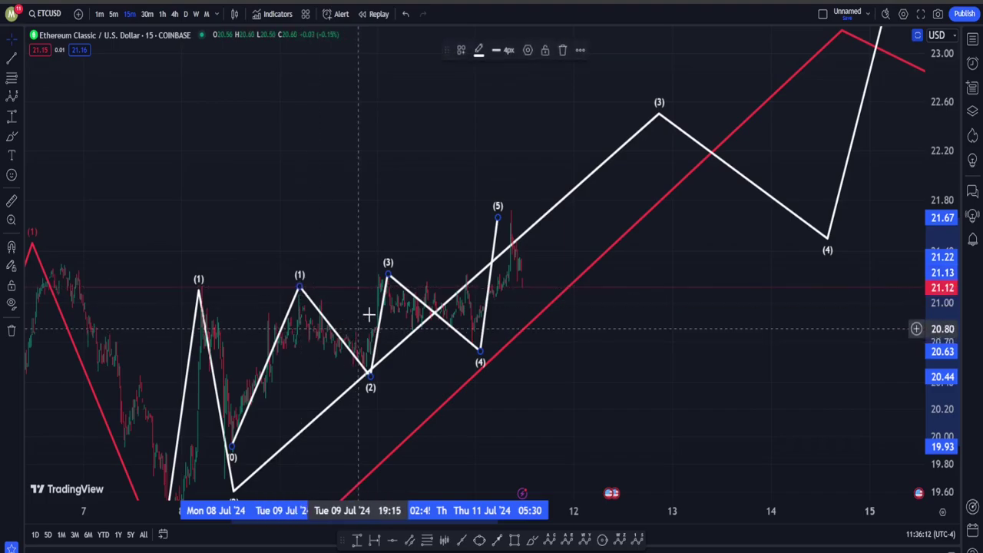
drag(371, 376, 533, 315)
drag(389, 277, 722, 218)
drag(480, 355, 642, 169)
drag(499, 221, 693, 115)
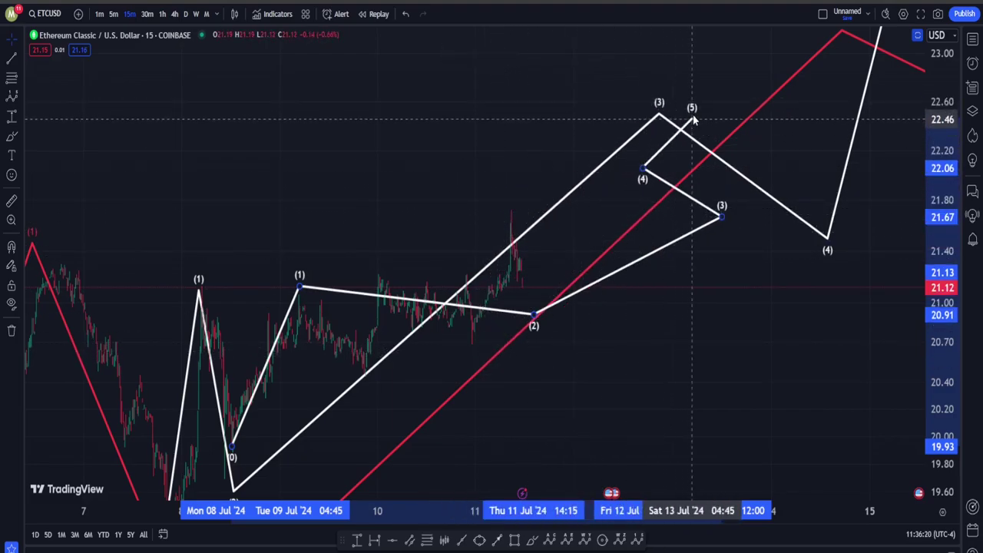
drag(721, 218, 576, 156)
drag(642, 169, 651, 197)
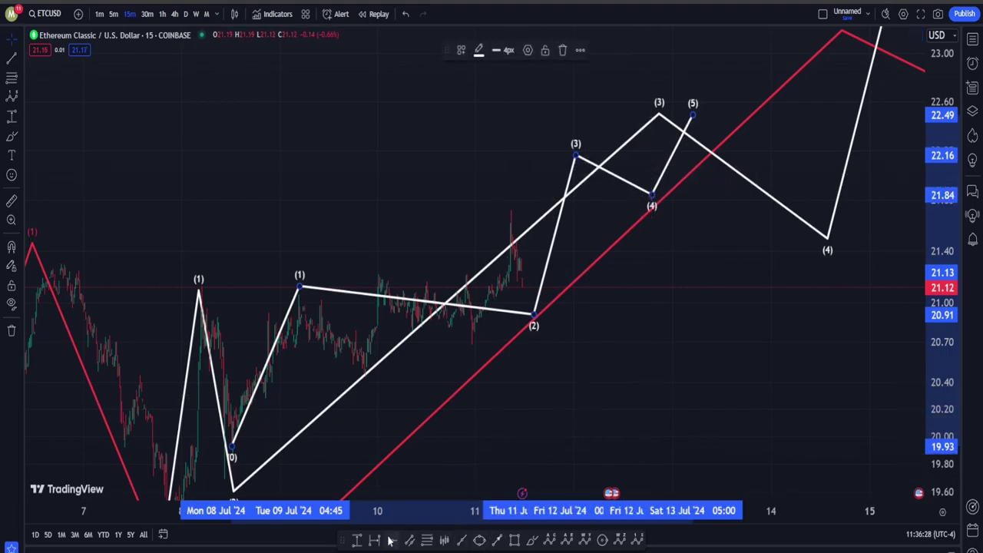
- Measure the price advance from the July 9 low to the July 11 high, compare that range with wave (1), and delete the measurement
click(358, 542)
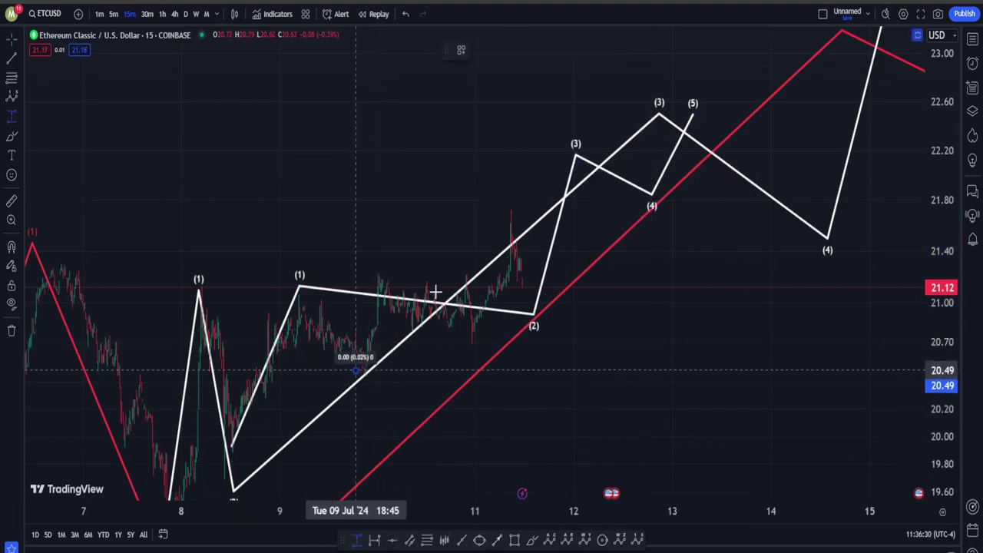
click(519, 210)
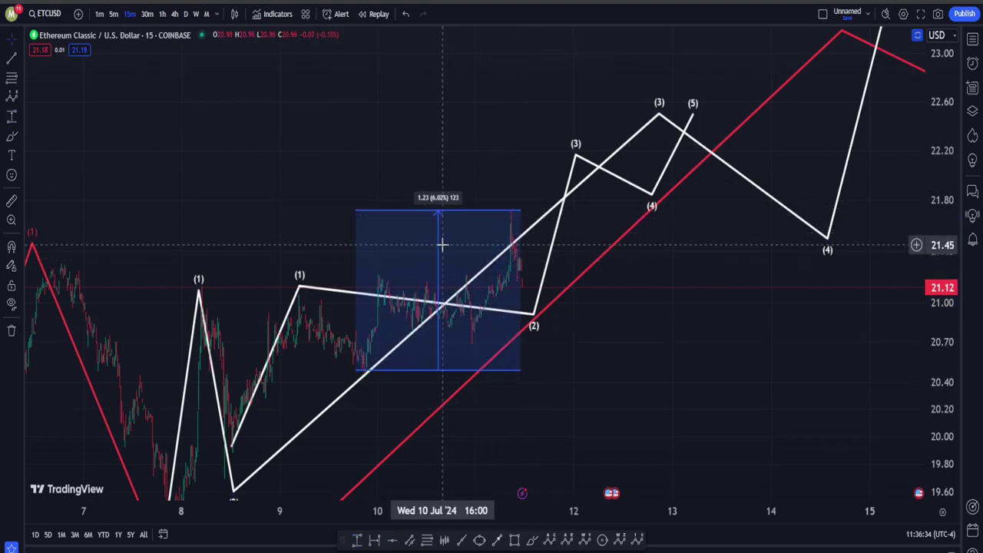
drag(442, 244, 302, 340)
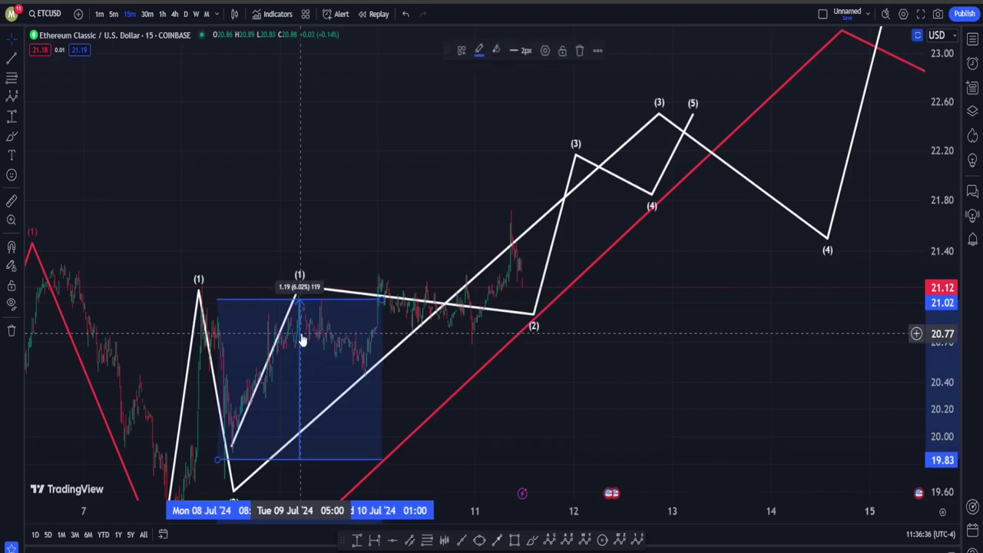
key(Delete)
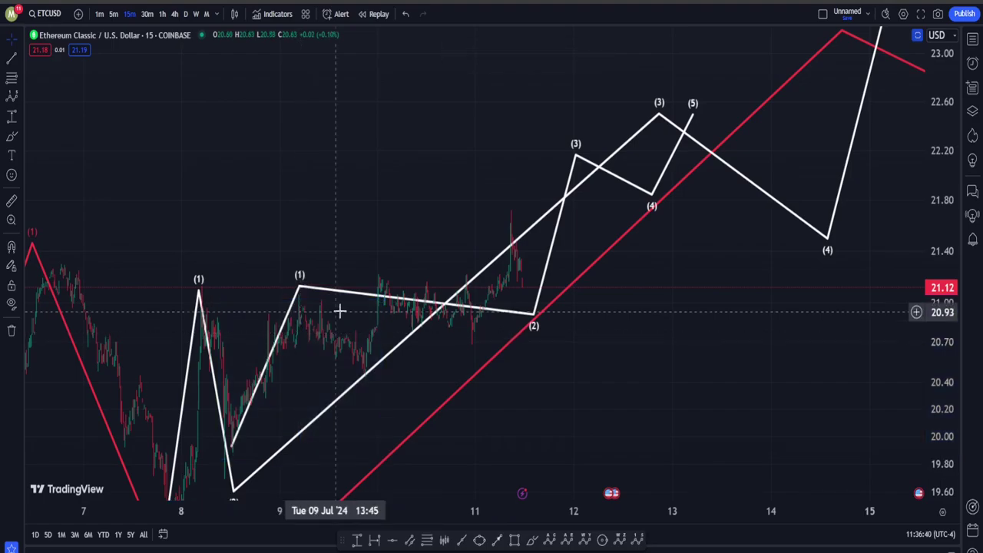
- Circle the July 9–11 price action and the small wave (1) advance from the July 8 low freehand
click(533, 539)
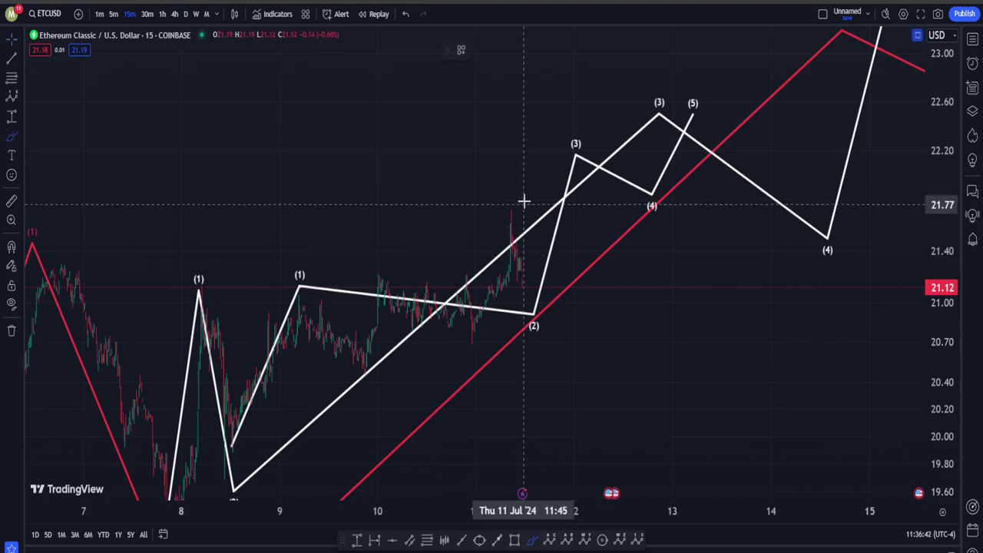
mouse_move(524, 202)
mouse_down()
mouse_move(499, 204)
mouse_move(318, 299)
mouse_move(515, 261)
mouse_move(575, 178)
mouse_up()
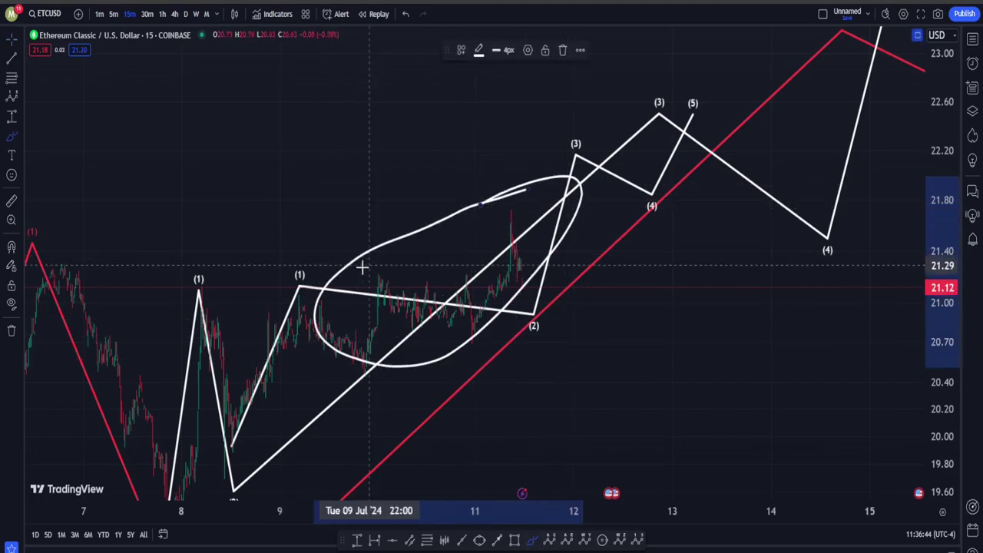
mouse_move(301, 281)
mouse_down()
mouse_move(197, 454)
mouse_move(304, 269)
mouse_up()
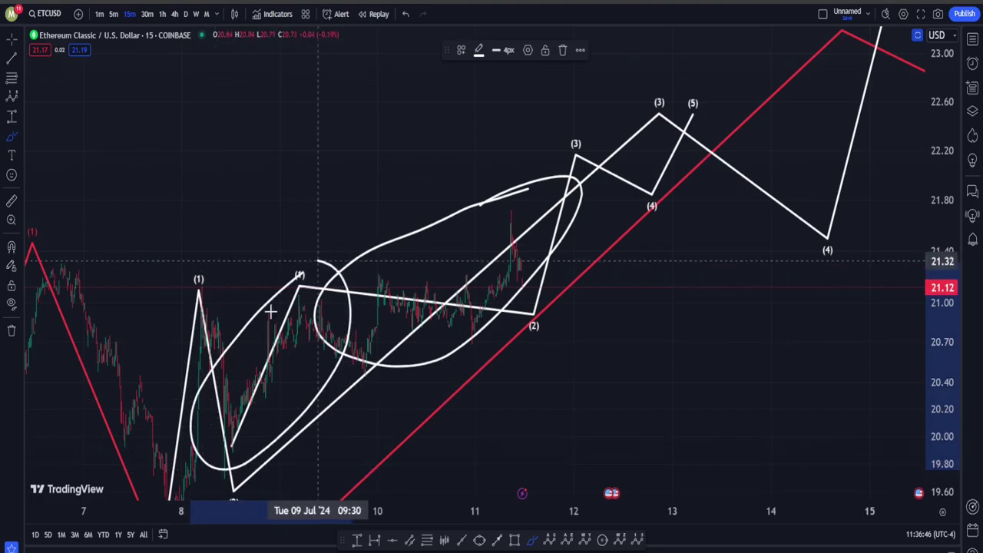
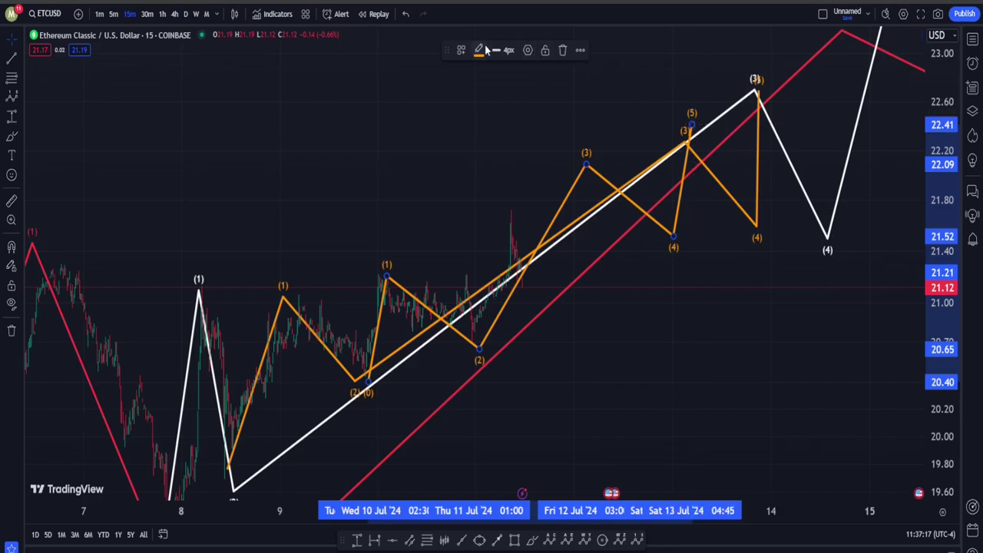
- Recolour the smaller orange impulse wave, starting at about 20.40 beside the larger orange wave (2), to light grey
click(478, 49)
click(490, 75)
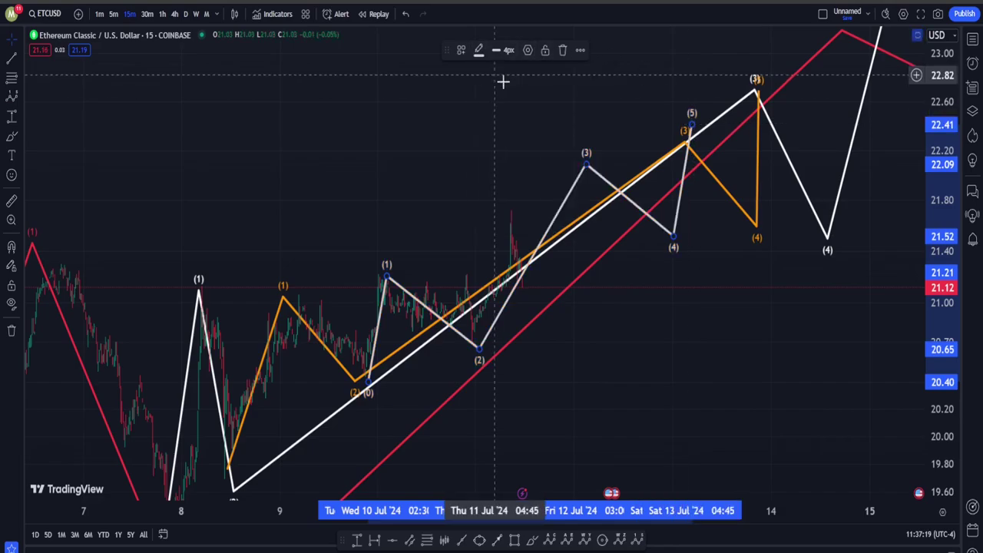
click(588, 118)
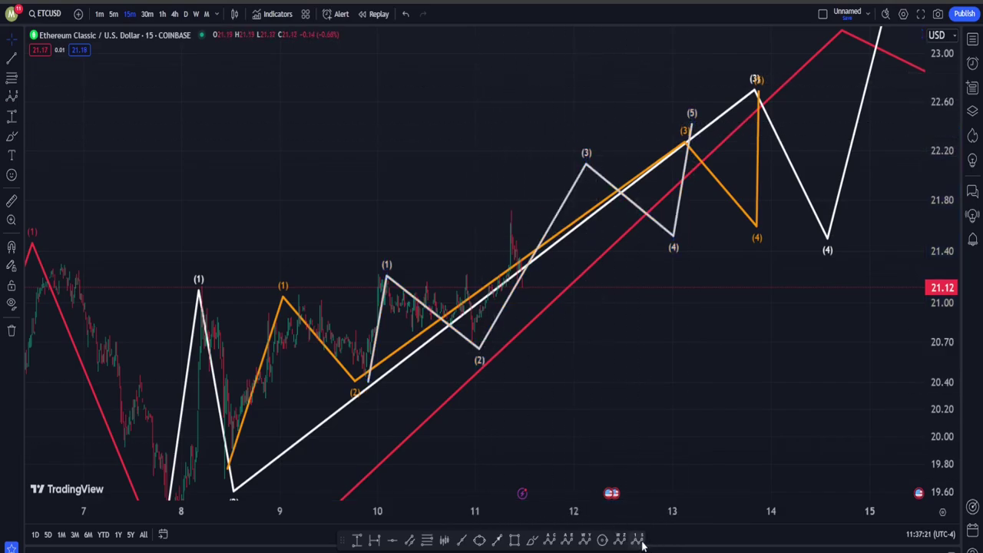
- Draw a five-wave impulse from about 20.68 on July 10 through 21.57, 20.96, 21.99 and 21.61 to 22.10 on July 12, and recolour it turquoise
click(637, 540)
click(467, 343)
click(506, 229)
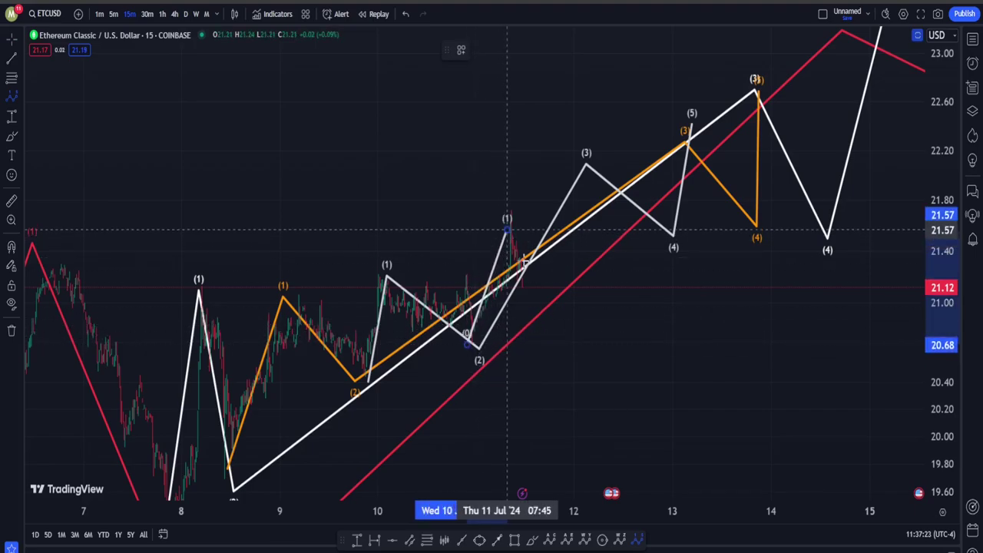
click(541, 307)
click(551, 177)
click(583, 224)
click(587, 163)
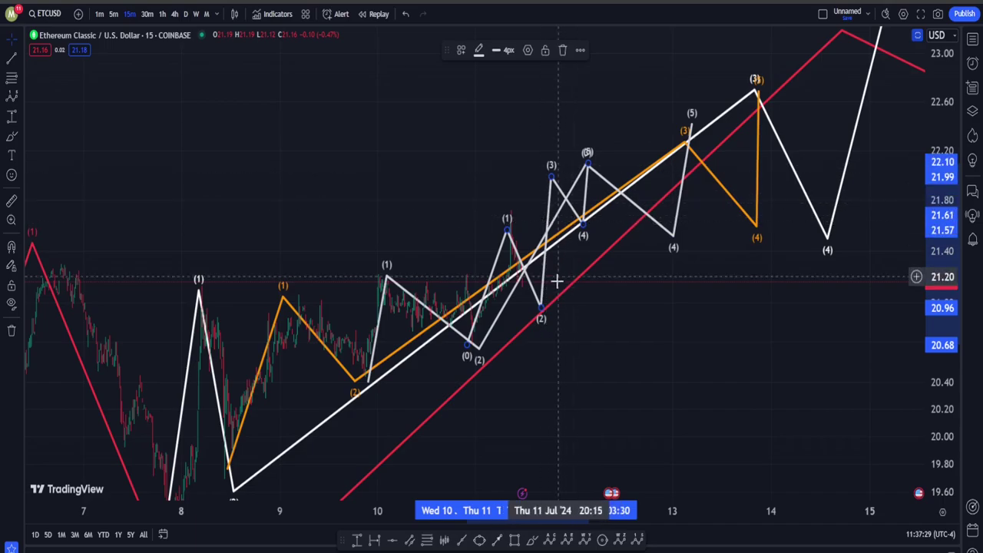
click(478, 50)
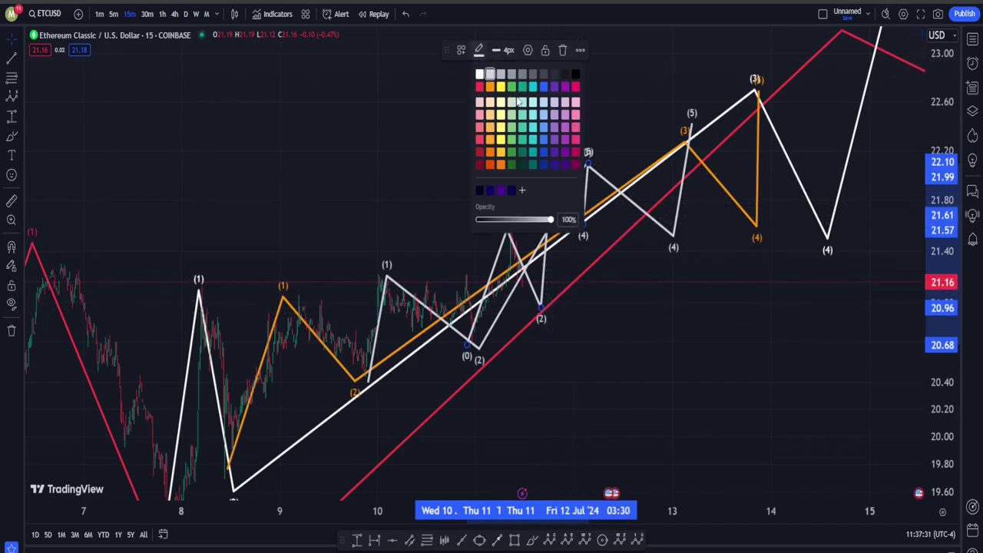
click(531, 87)
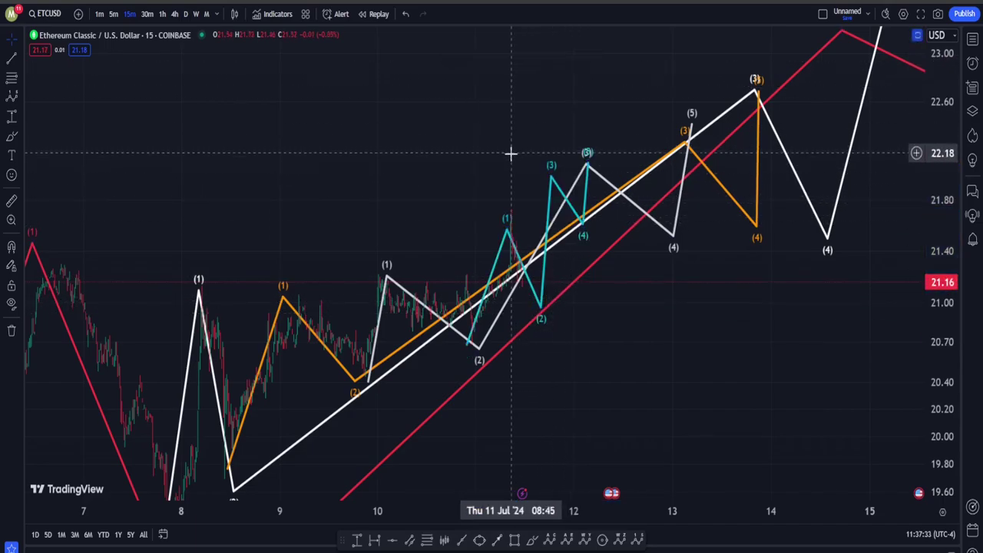
- Brush a falling path from the July 11 price to about 20.00 on July 12, and circle the grey wave (2) low
click(532, 540)
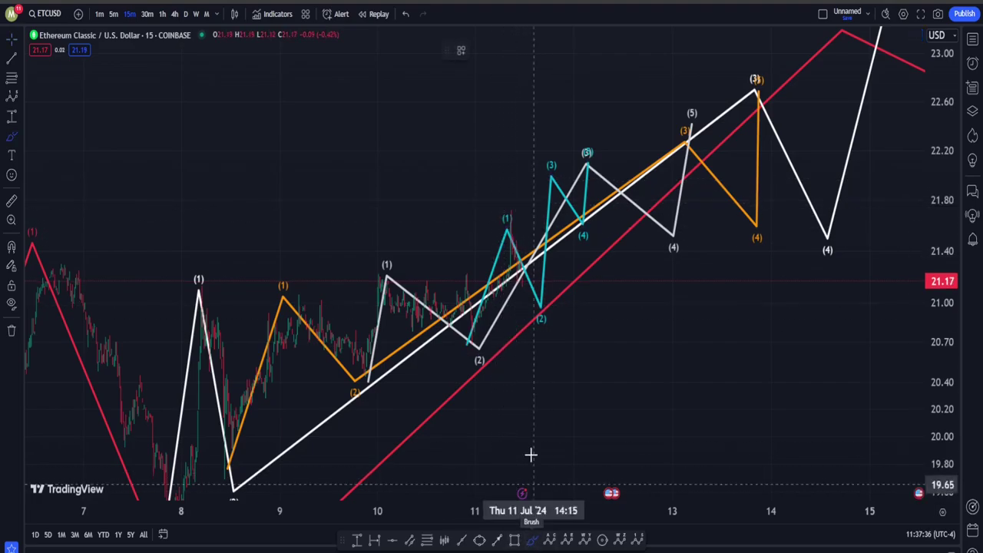
click(518, 253)
drag(560, 416, 573, 436)
mouse_move(471, 310)
mouse_down()
mouse_move(496, 353)
mouse_move(462, 314)
mouse_up()
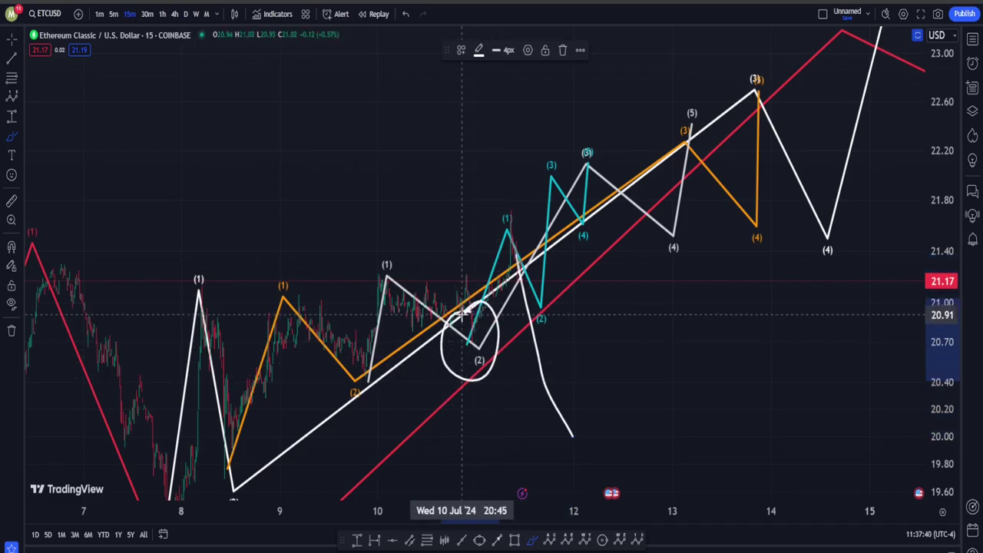
- Delete the turquoise impulse wave, and circle the July 10–11 advance freehand before removing that circle
click(508, 220)
key(Delete)
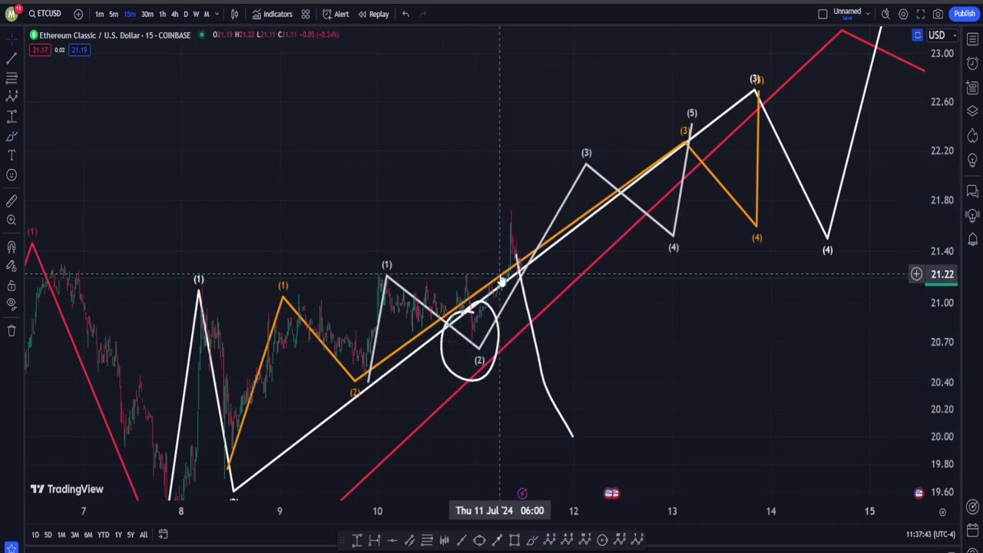
click(531, 540)
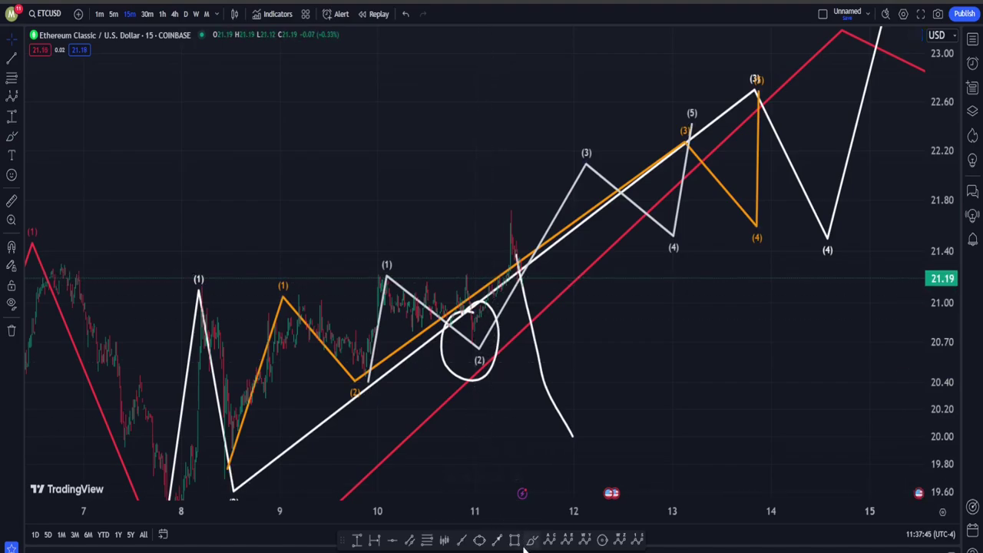
mouse_move(540, 189)
mouse_down()
mouse_move(408, 321)
mouse_move(509, 228)
mouse_up()
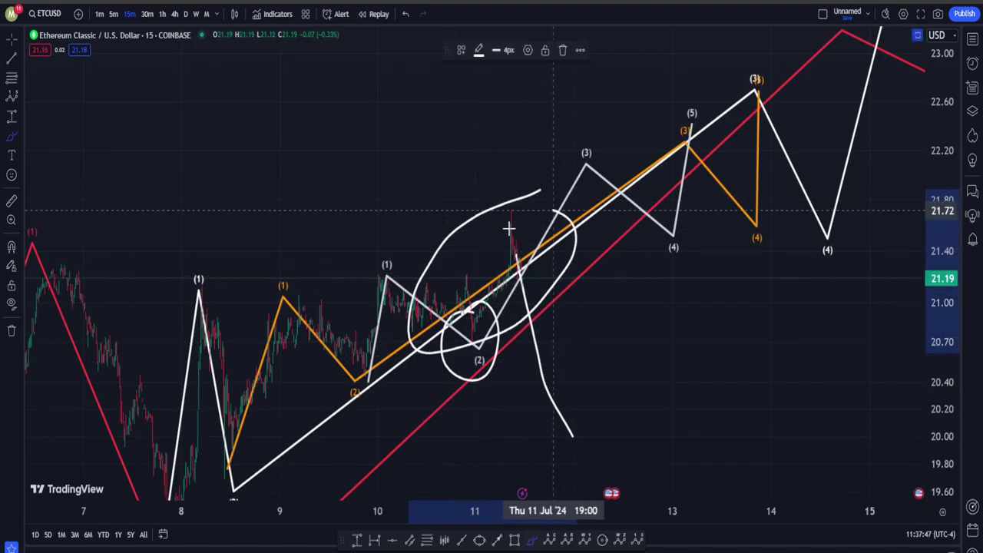
key(Delete)
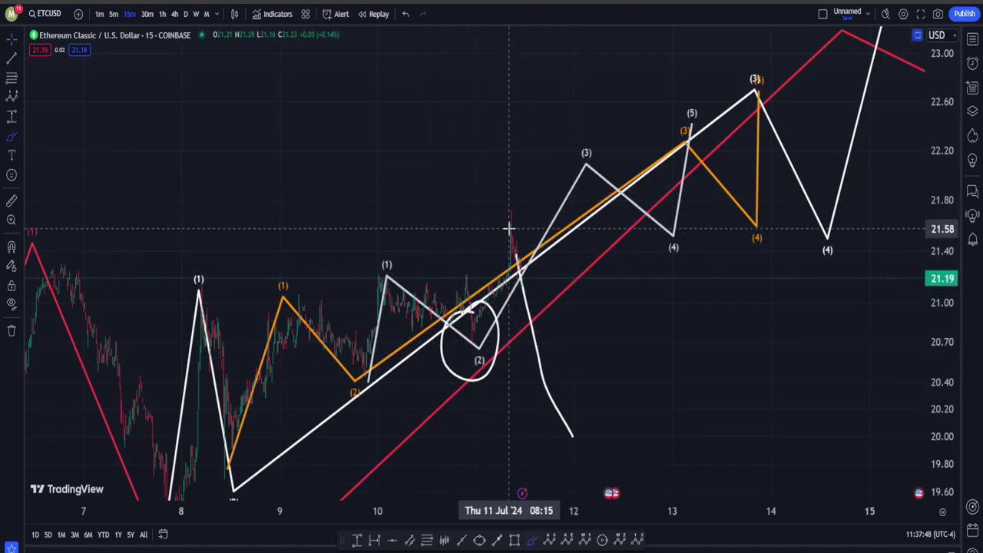
- Delete the remaining brush strokes around the grey wave (2) low and the falling path
key(Escape)
click(497, 316)
key(Delete)
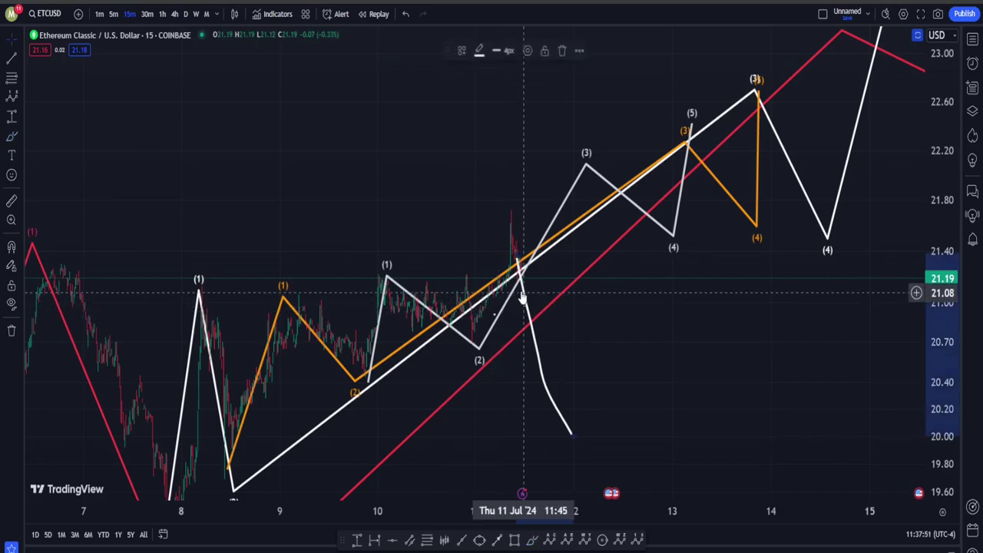
- Delete the grey, orange, white and red bullish impulse waves drawn from the July lows
click(387, 265)
key(Delete)
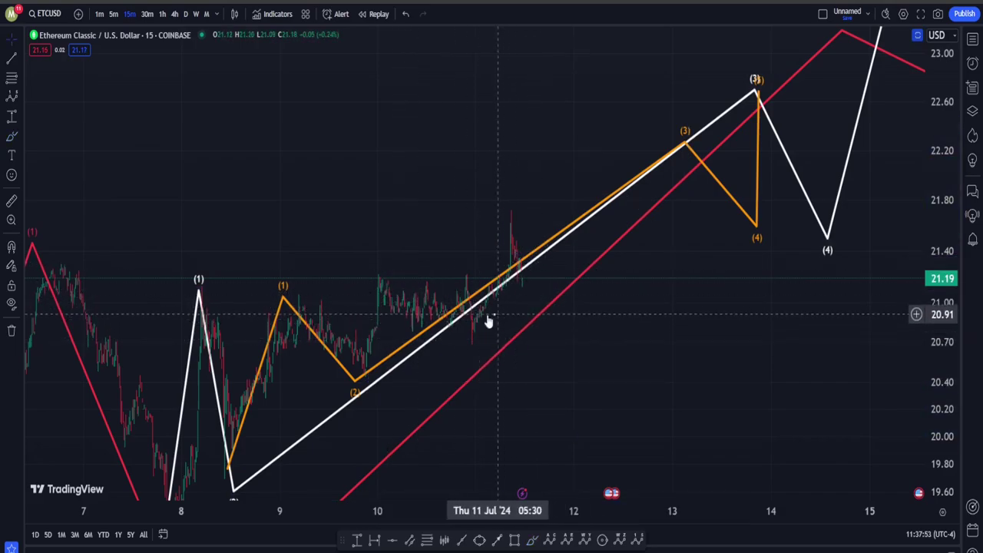
click(284, 291)
key(Delete)
scroll(483, 222, down, 5)
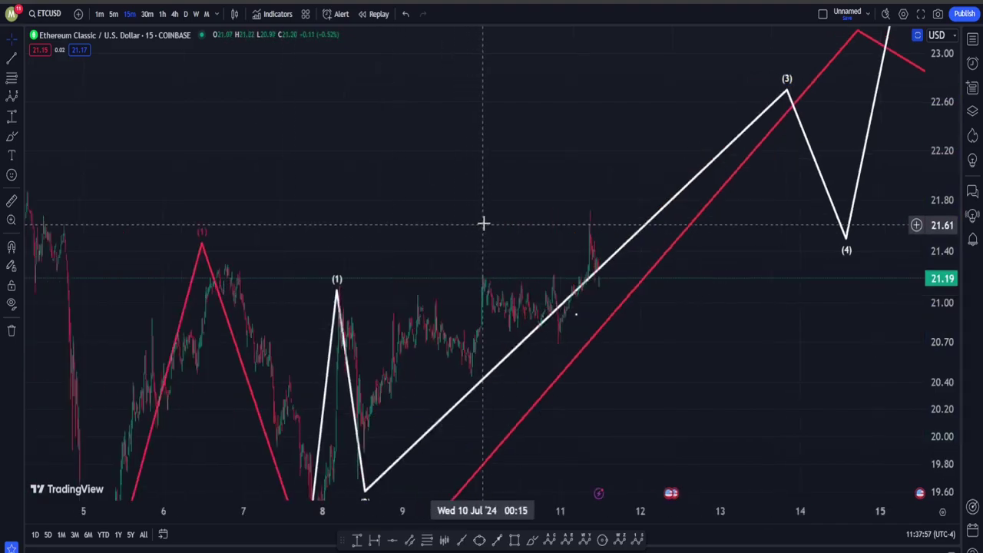
drag(608, 178, 361, 182)
click(382, 205)
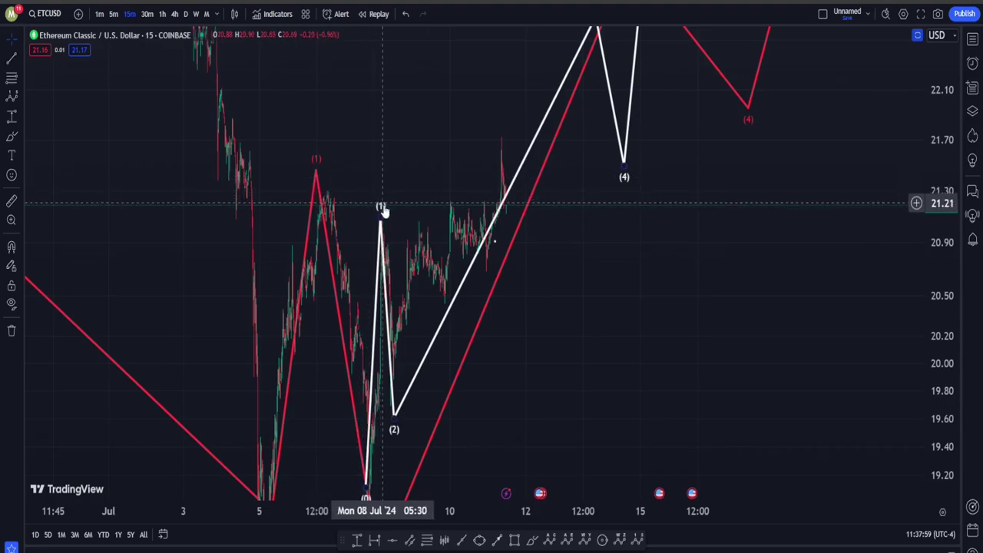
key(Delete)
click(324, 164)
key(Delete)
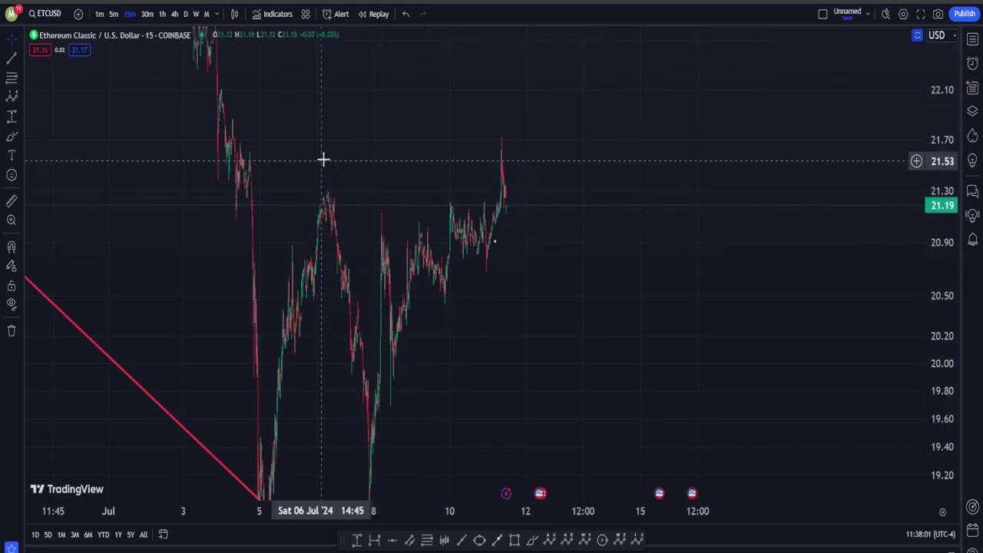
- Circle the July 5–11 recovery and the July 5 low freehand, and undo the brush strokes
drag(916, 175, 930, 361)
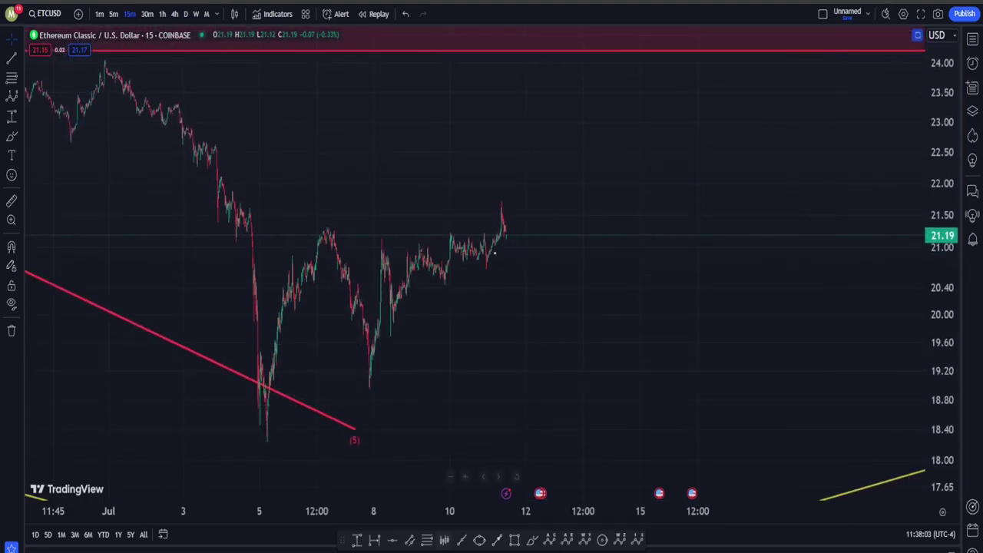
mouse_move(533, 299)
mouse_down()
mouse_move(202, 358)
mouse_move(586, 254)
mouse_move(423, 378)
mouse_up()
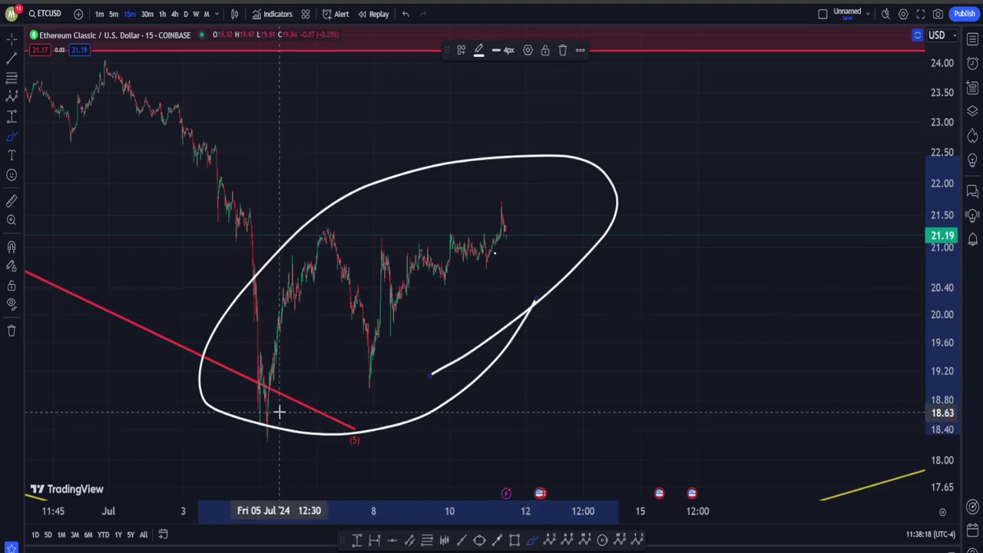
mouse_move(279, 412)
mouse_down()
mouse_move(269, 465)
mouse_move(309, 421)
mouse_move(300, 438)
mouse_up()
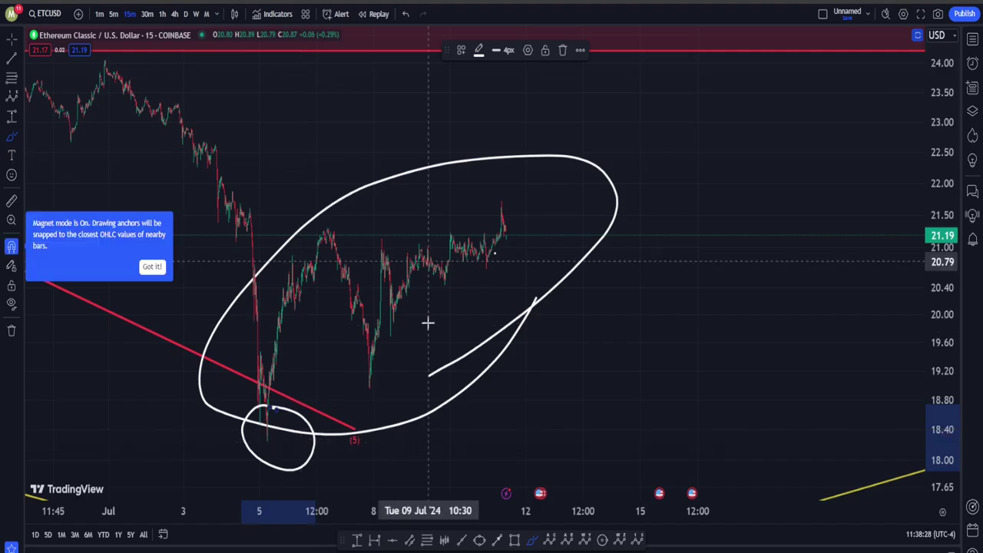
key(ctrl+z)
key(ctrl+z)
key(ctrl+z)
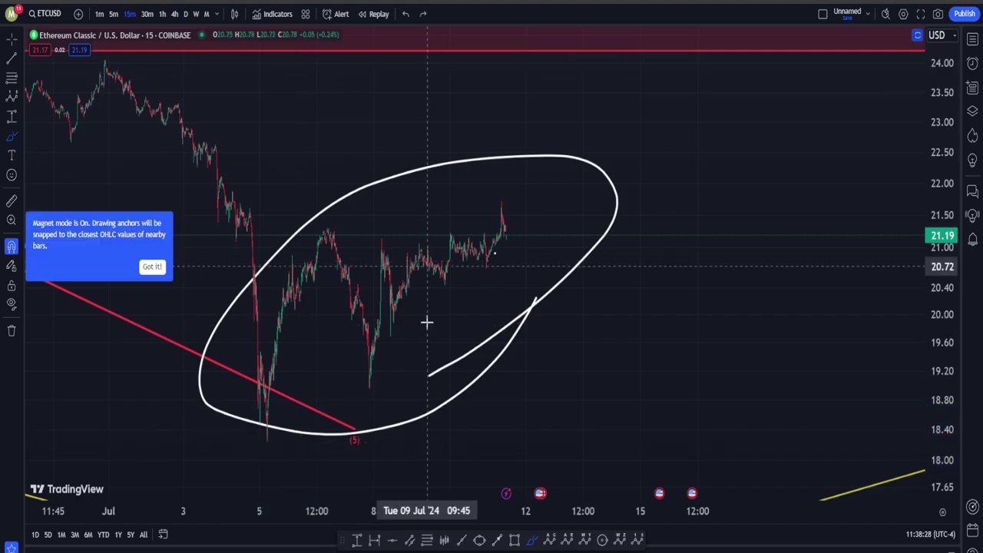
- Switch the chart to weekly candles, framing the recent price action, and restore the MACD and Stoch RSI panes
click(198, 14)
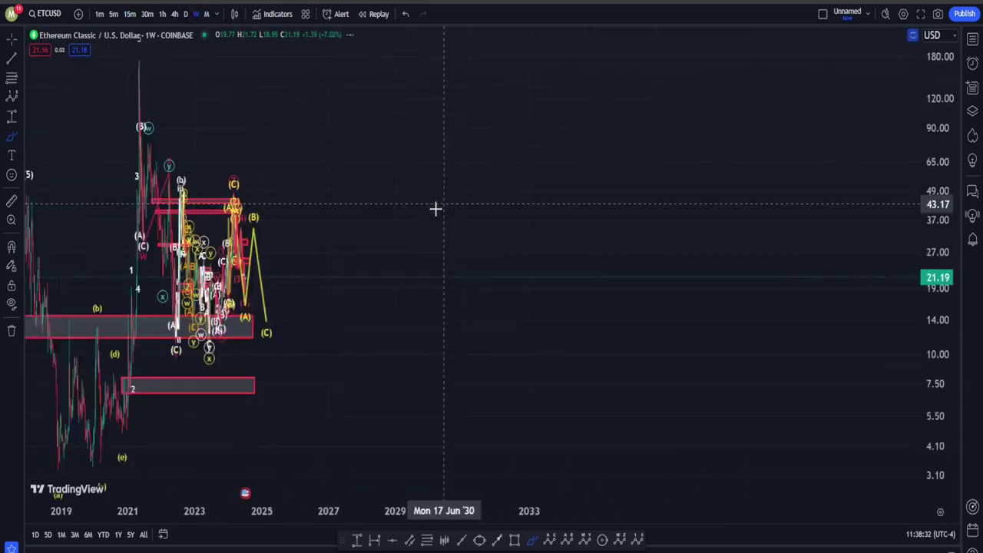
scroll(434, 209, up, 10)
scroll(248, 258, up, 3)
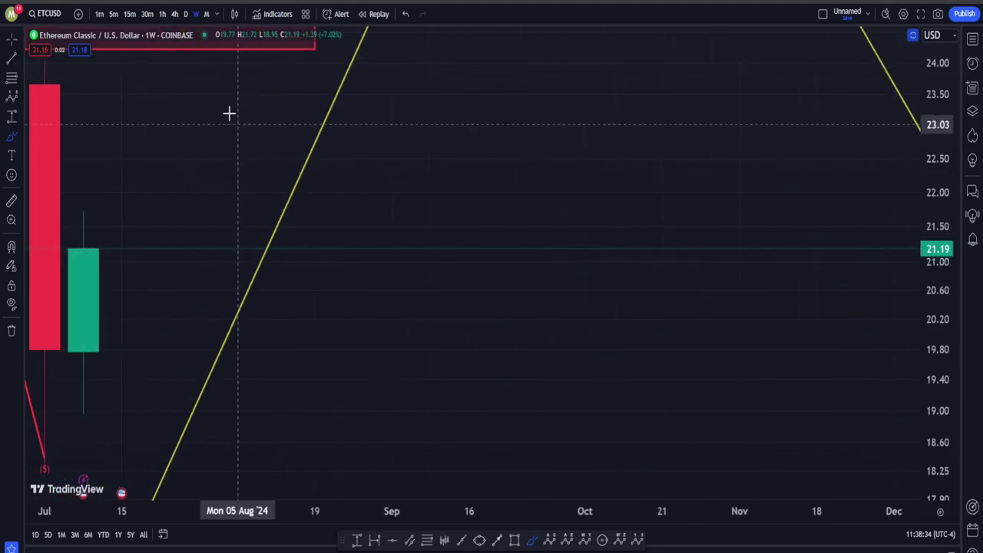
drag(143, 141, 671, 180)
double_click(606, 90)
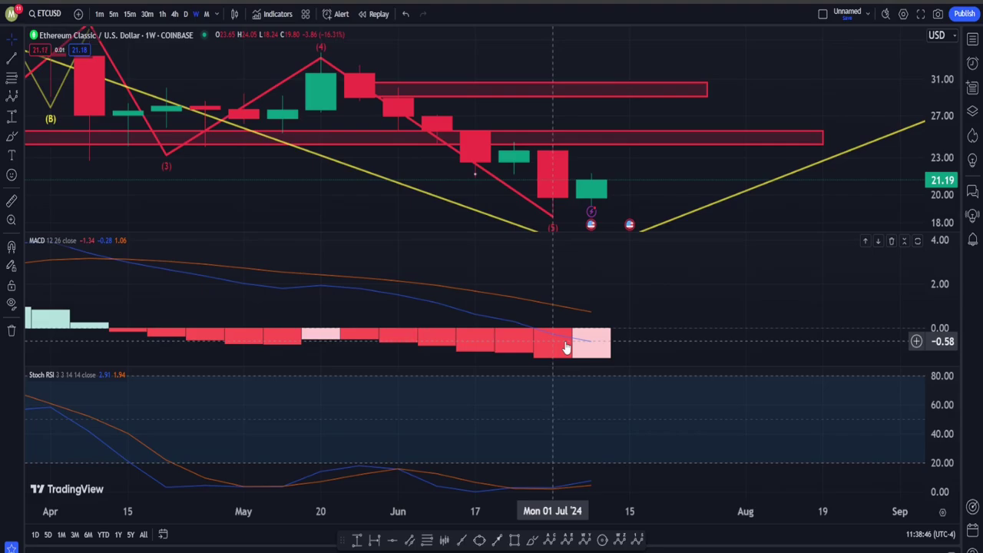
- Circle the weekly MACD crossover area and sketch a rising price path from the July low freehand, and undo the brush strokes
click(535, 542)
mouse_move(625, 264)
mouse_down()
mouse_move(541, 322)
mouse_move(611, 266)
mouse_up()
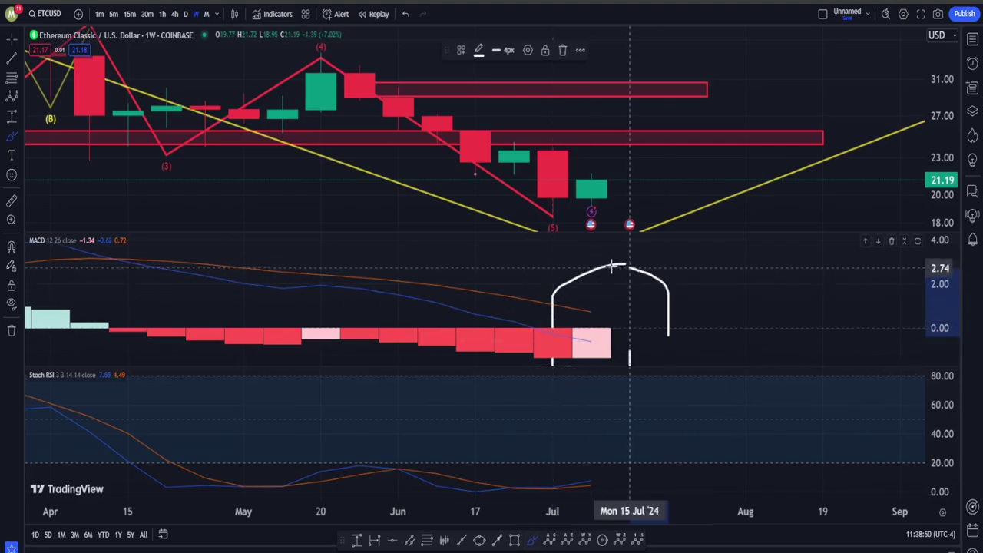
drag(590, 201, 693, 69)
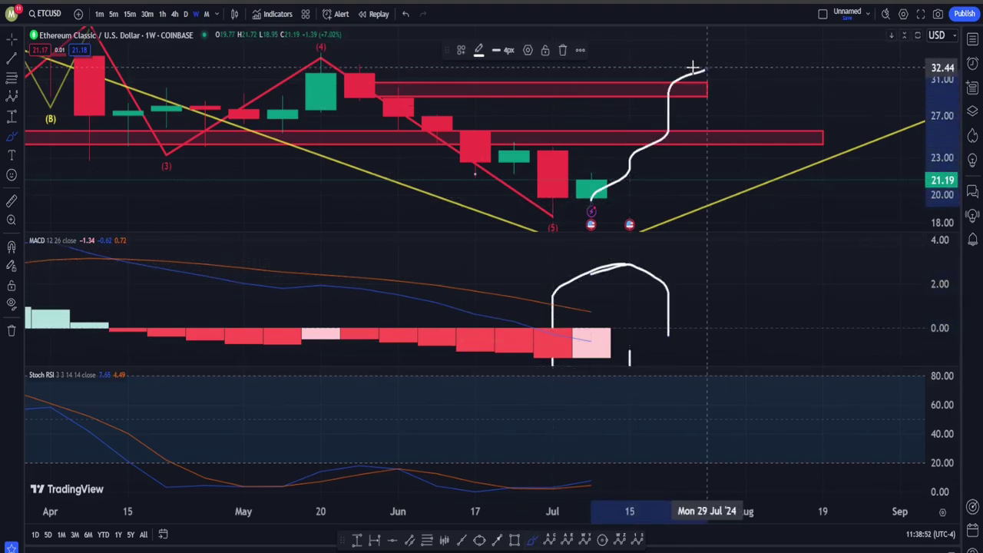
key(ctrl)
key(ctrl+z)
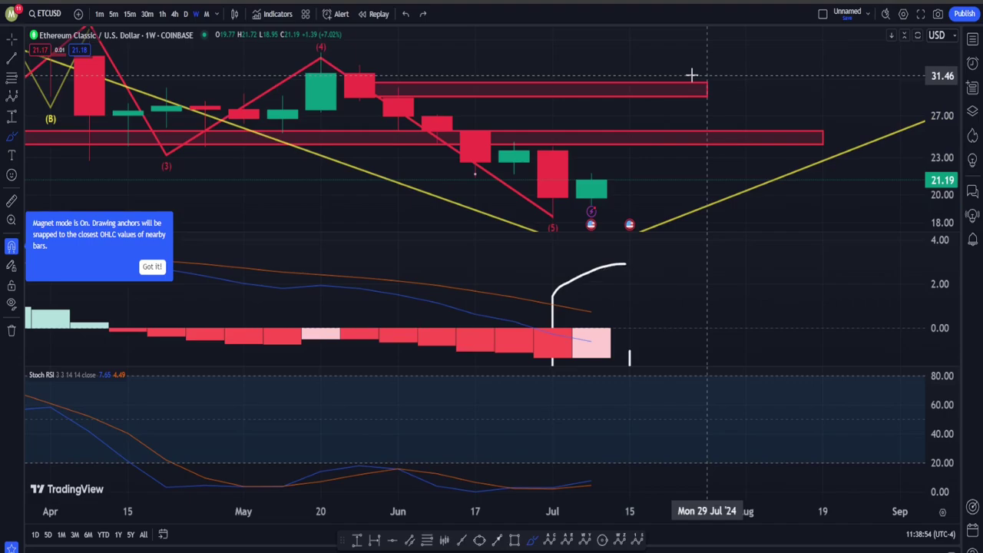
key(ctrl+z)
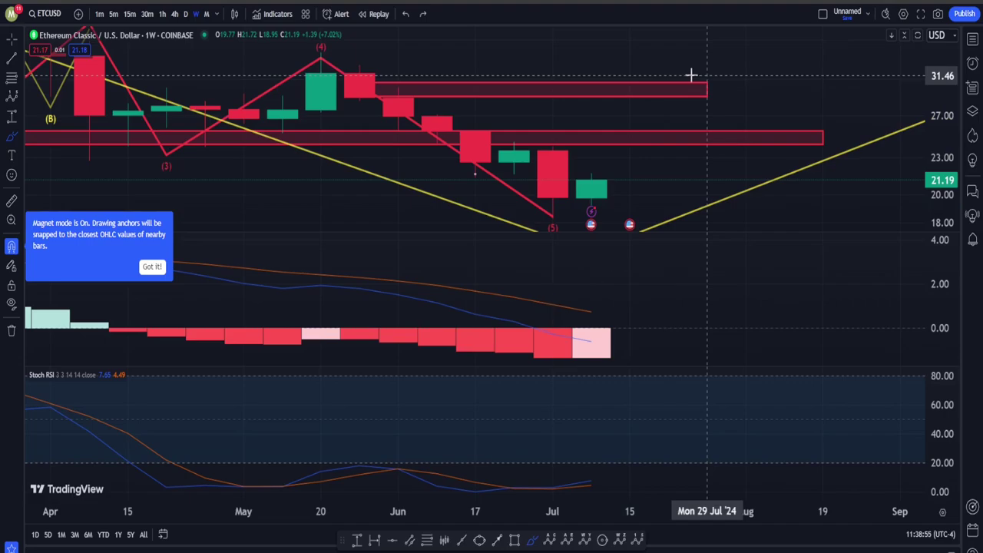
- Examine MACD and Stoch RSI on the daily and 1-hour charts, drawing and deleting a freehand line beneath the July 10–11 candles
click(186, 15)
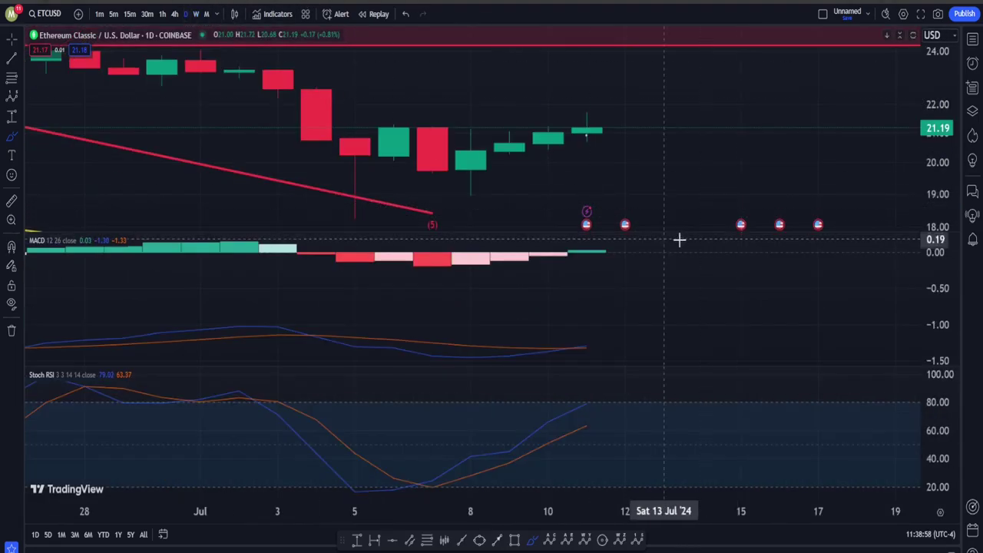
click(160, 14)
scroll(526, 179, down, 5)
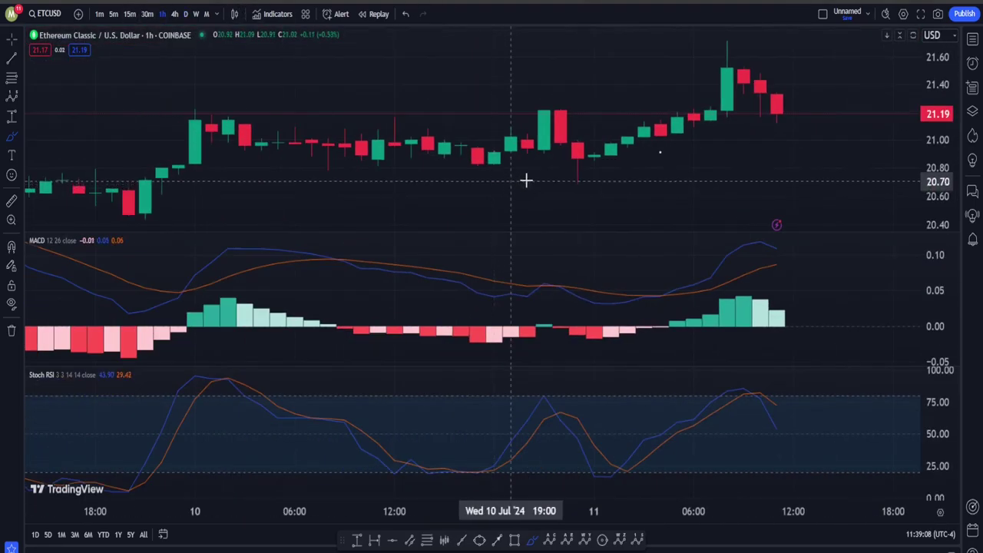
scroll(714, 146, down, 3)
drag(791, 138, 606, 193)
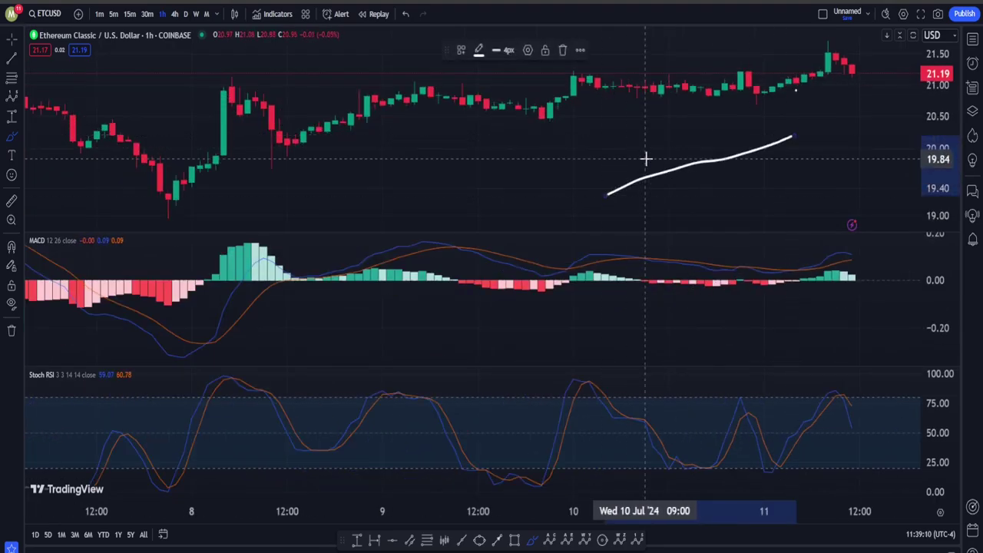
key(Delete)
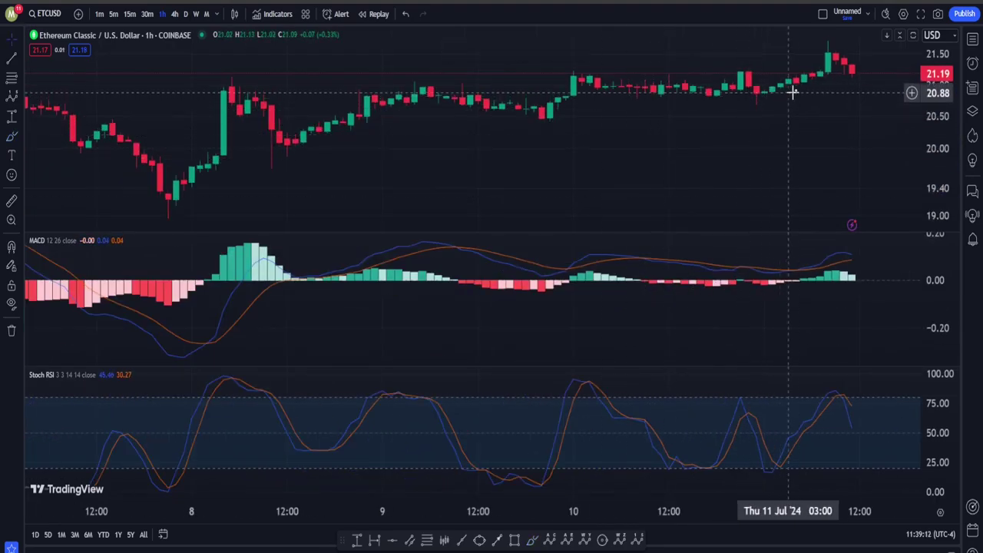
- Maximize the 1-hour price pane and make room beyond the latest July 11 candles
double_click(819, 144)
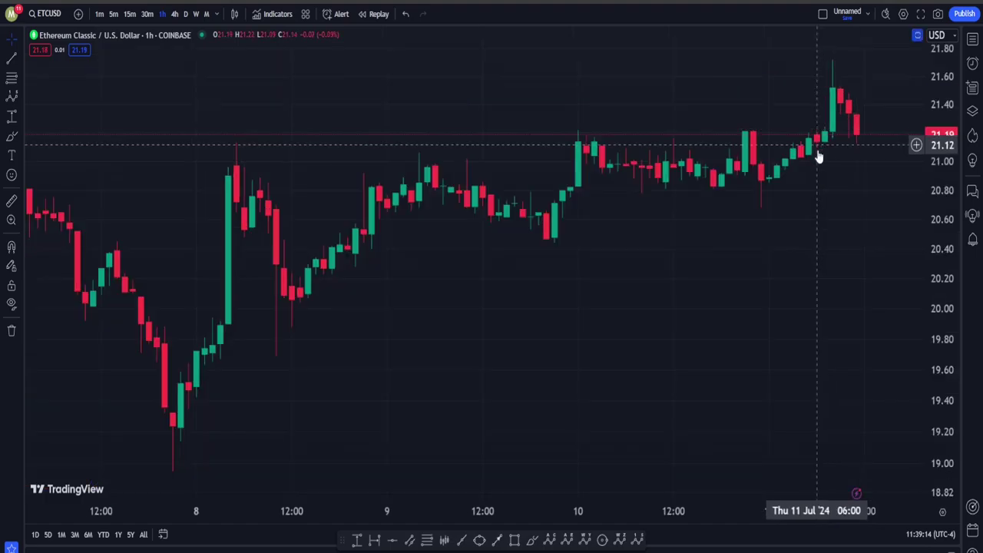
drag(768, 265, 640, 281)
scroll(640, 281, down, 3)
drag(721, 274, 604, 296)
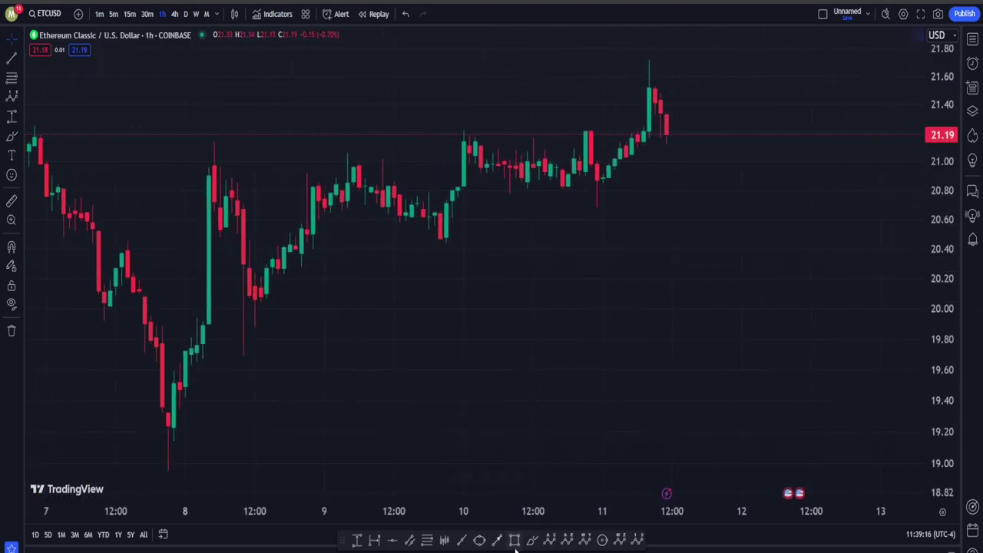
- Sketch a decline from the latest candles, circle the July 11 low and the wider July recovery freehand, and undo the strokes
drag(667, 123, 728, 241)
mouse_move(607, 189)
mouse_down()
mouse_move(573, 204)
mouse_move(619, 197)
mouse_move(609, 192)
mouse_move(612, 202)
mouse_up()
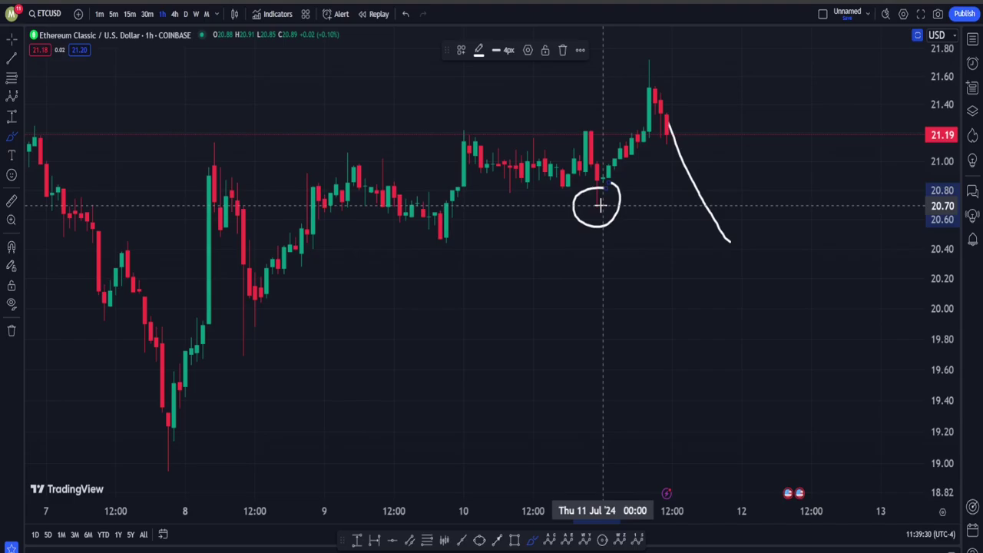
mouse_move(751, 175)
mouse_down()
mouse_move(310, 476)
mouse_move(362, 123)
mouse_move(547, 27)
mouse_up()
drag(924, 54, 617, 287)
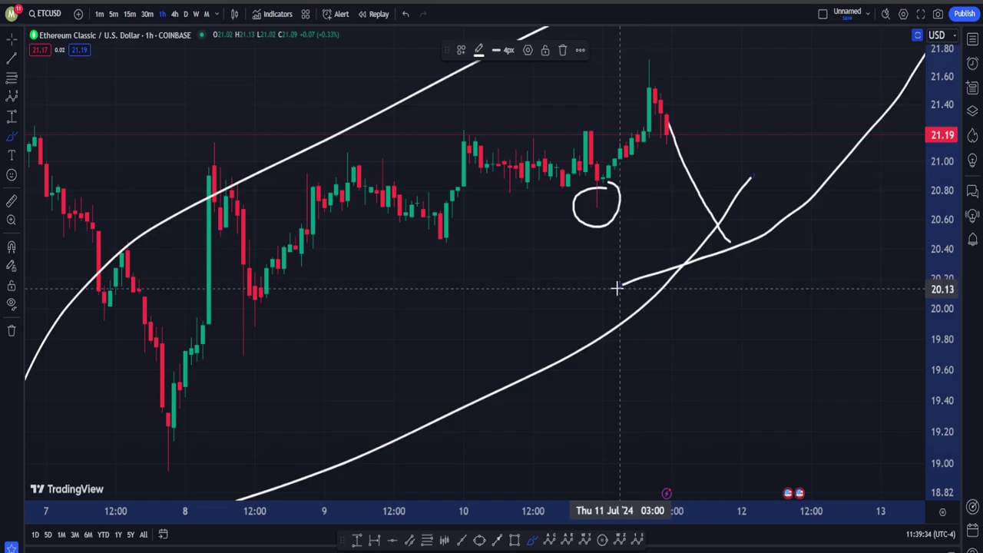
key(ctrl+z)
key(ctrl+z)
key(ctrl+z)
key(ctrl+z)
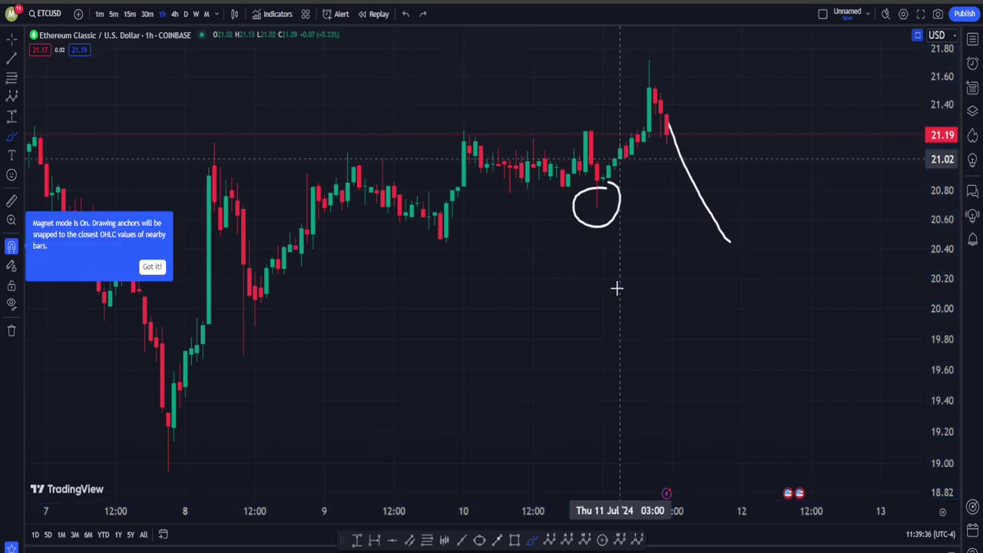
- Circle the July 5 low freehand on the 1-hour chart, and undo the brush stroke
scroll(520, 253, down, 5)
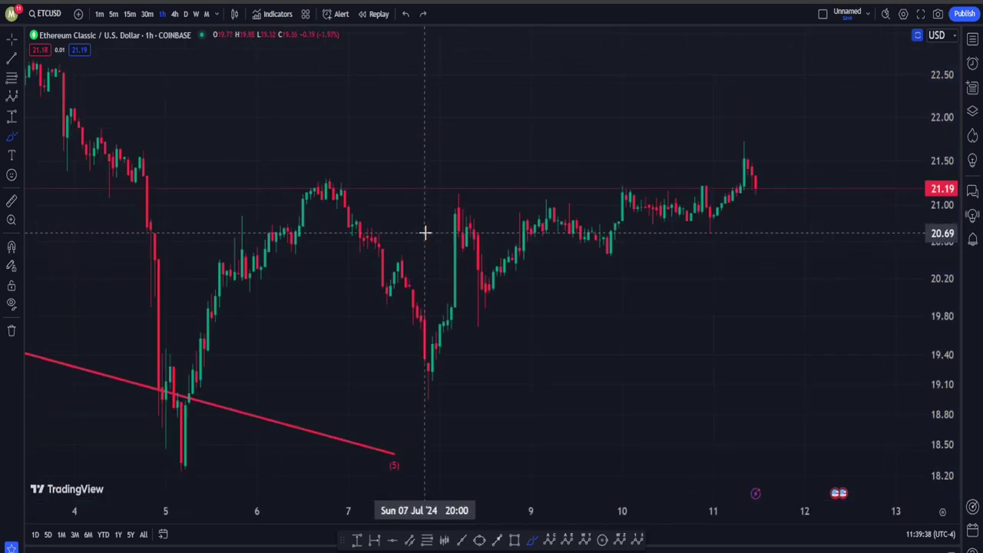
mouse_move(438, 412)
mouse_down()
mouse_move(441, 474)
mouse_move(452, 419)
mouse_up()
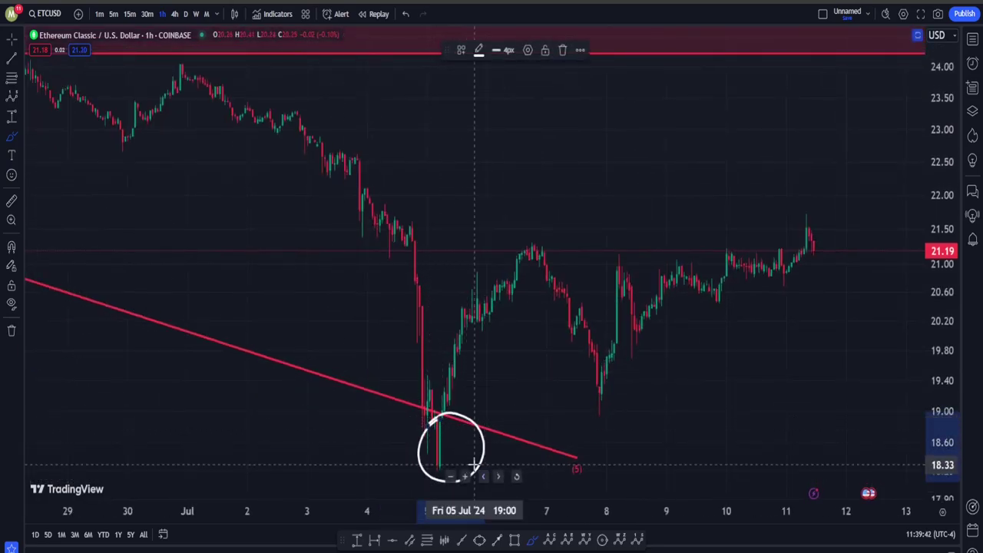
key(ctrl+z)
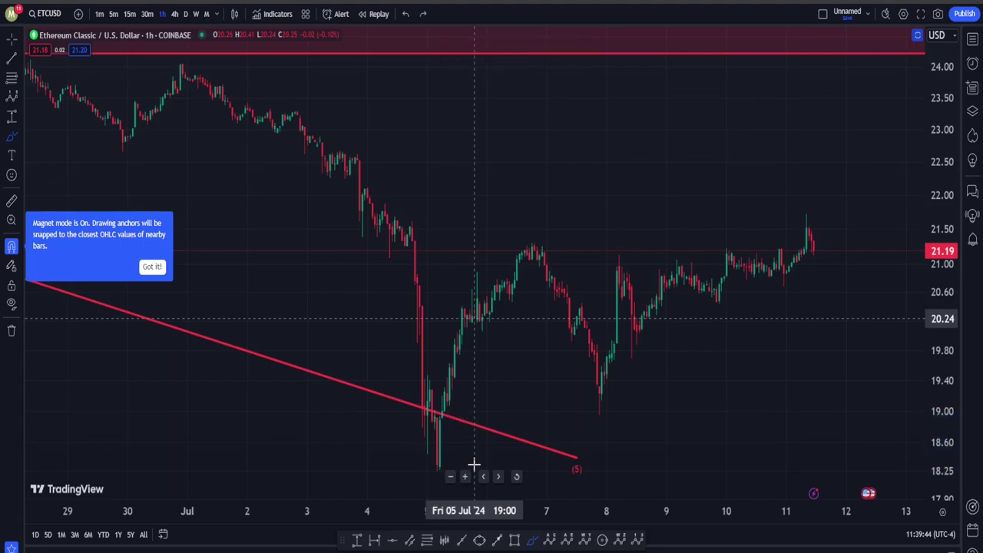